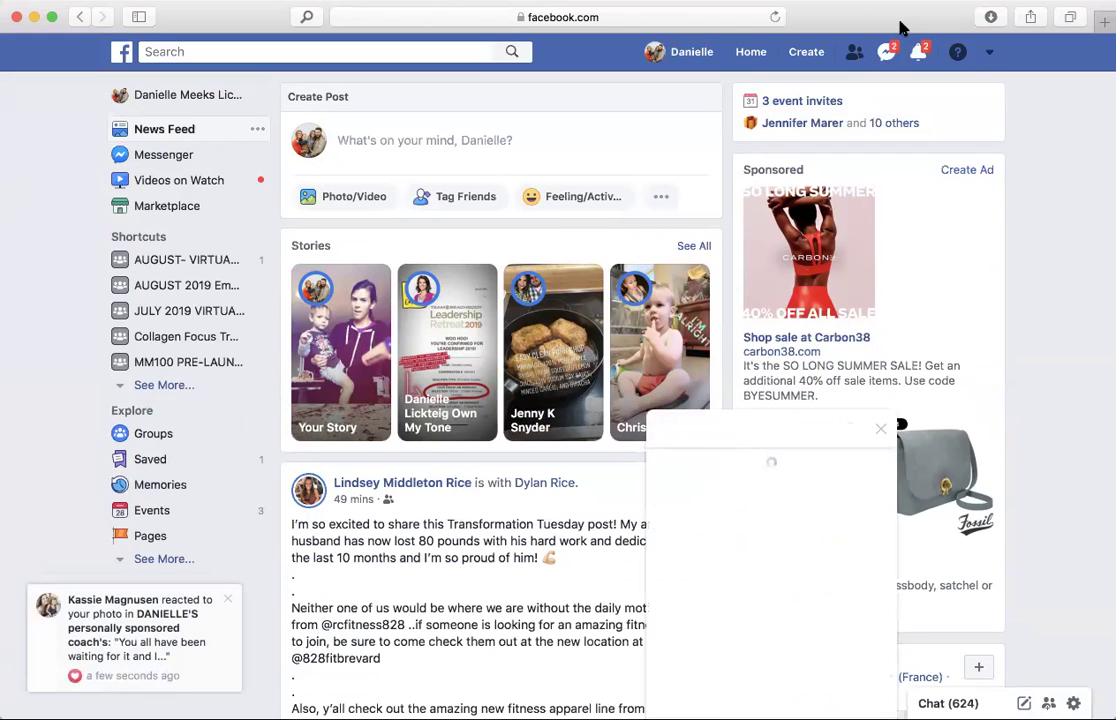
Open the Own My Tone business page in Business Manager and go to Ads Manager
{"action": "left_click", "coordinate": [880, 430]}
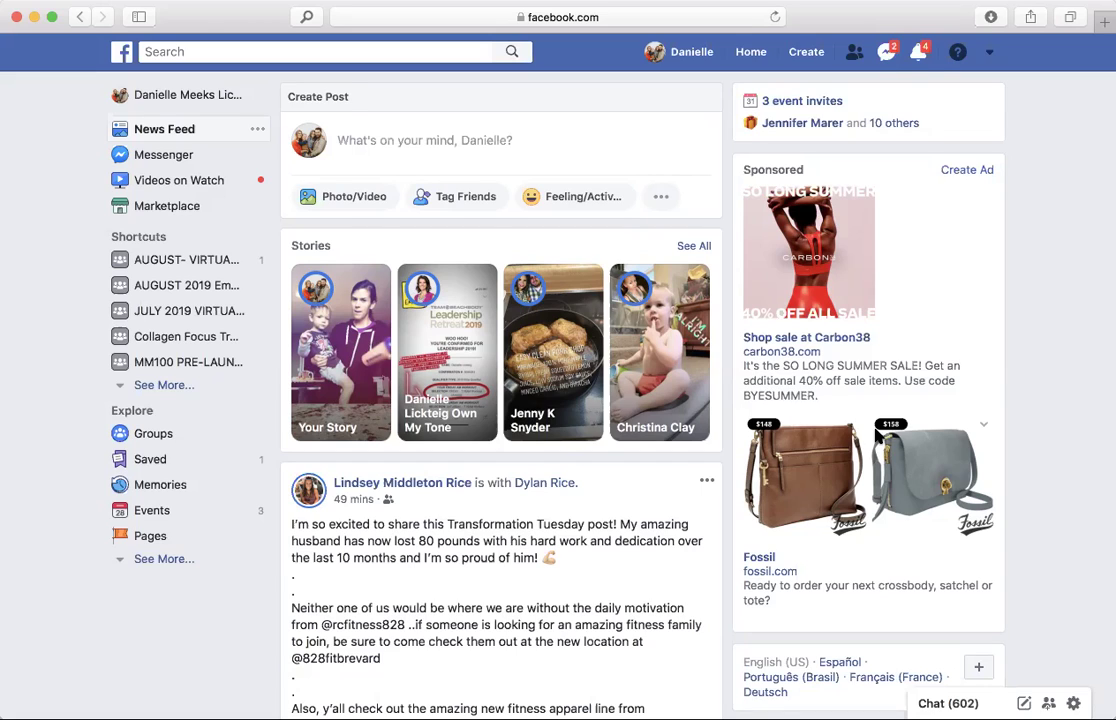
{"action": "left_click", "coordinate": [988, 54]}
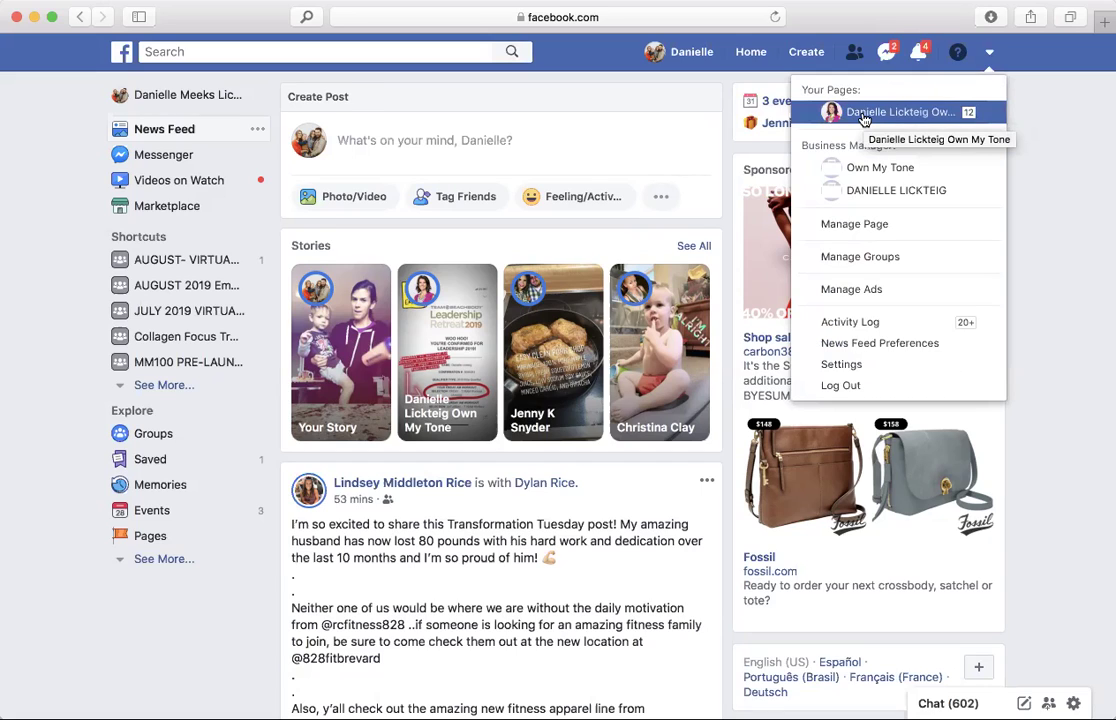
{"action": "left_click", "coordinate": [864, 119]}
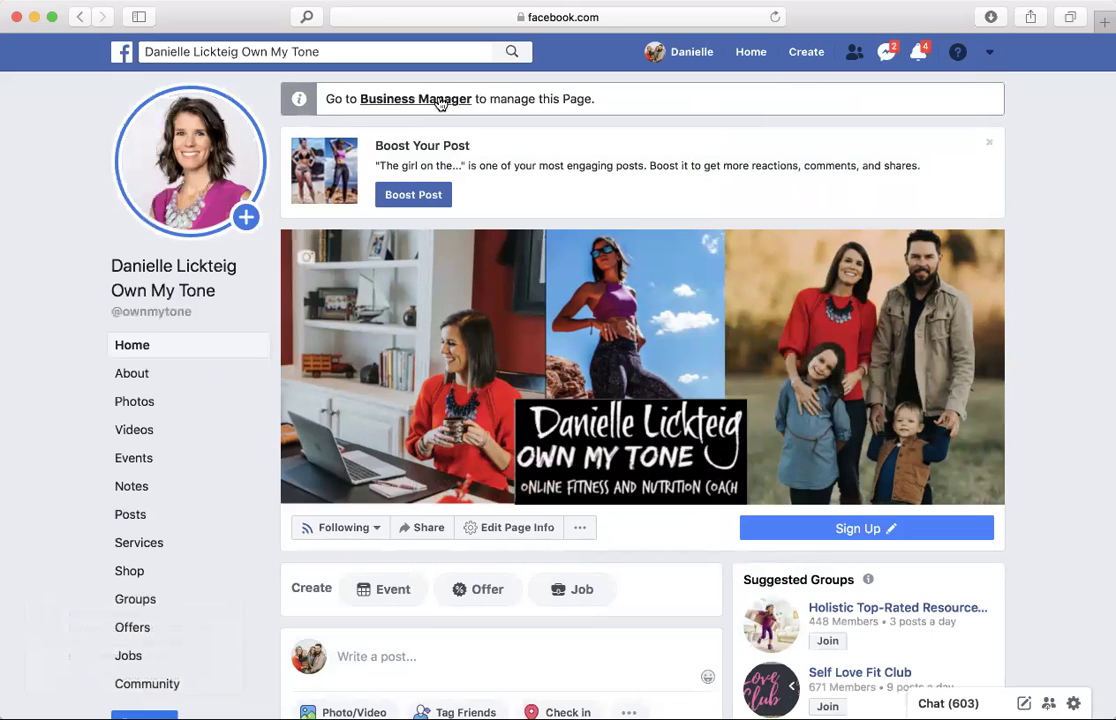
{"action": "left_click", "coordinate": [440, 102]}
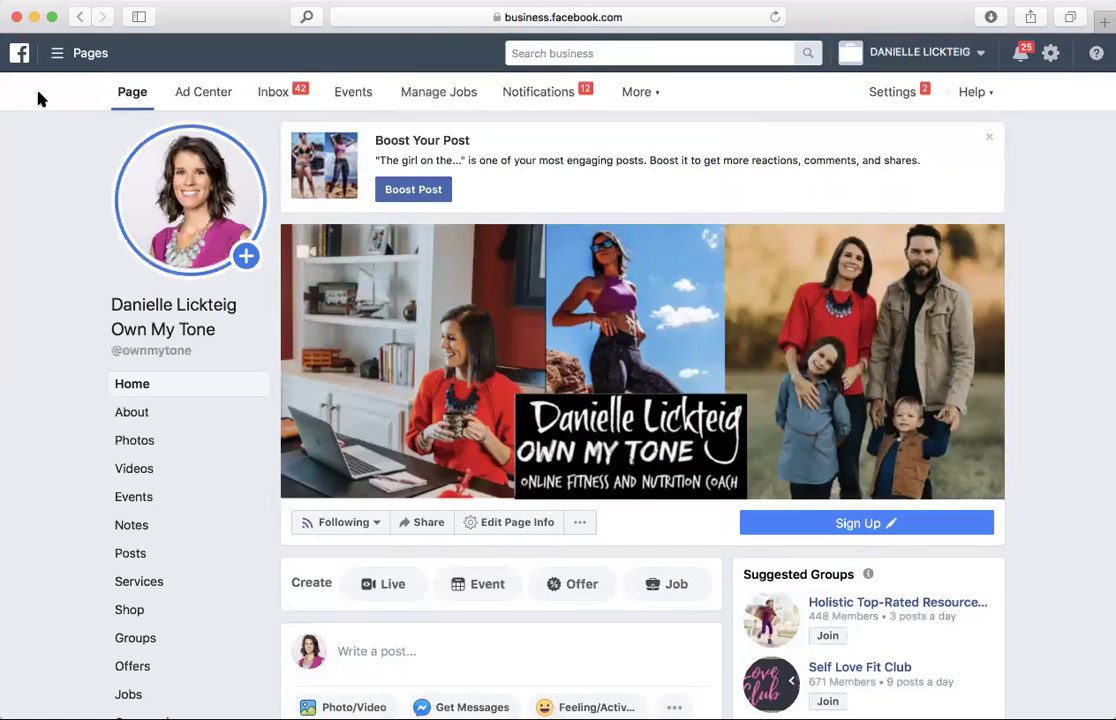
{"action": "left_click", "coordinate": [52, 58]}
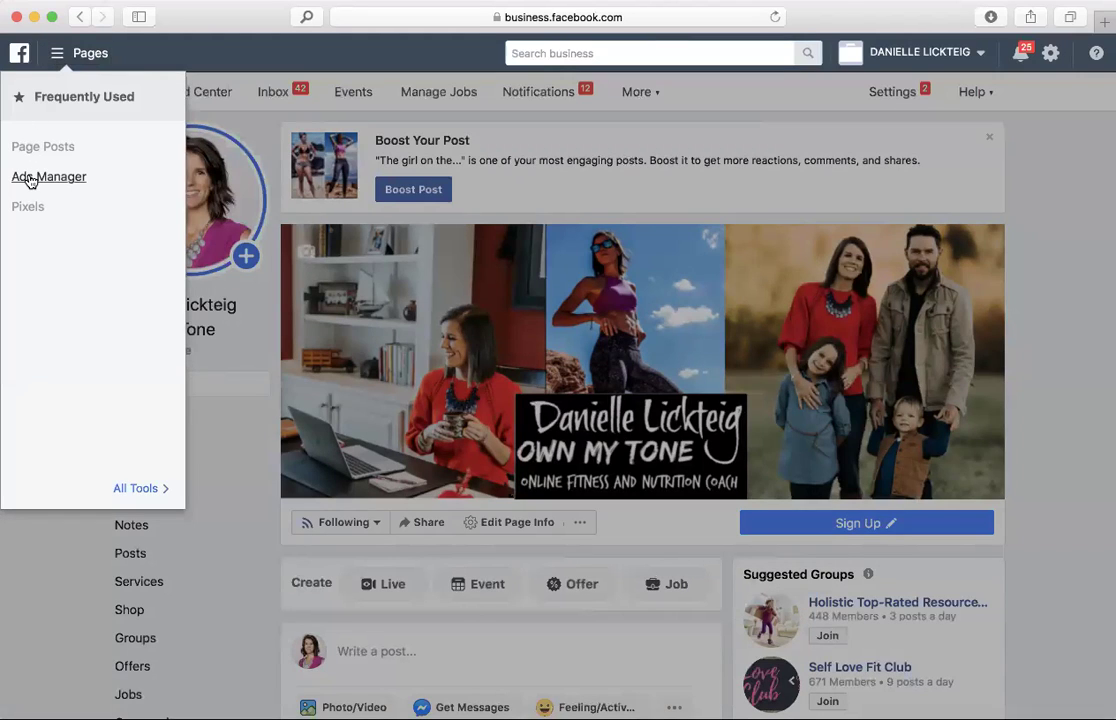
{"action": "left_click", "coordinate": [30, 179]}
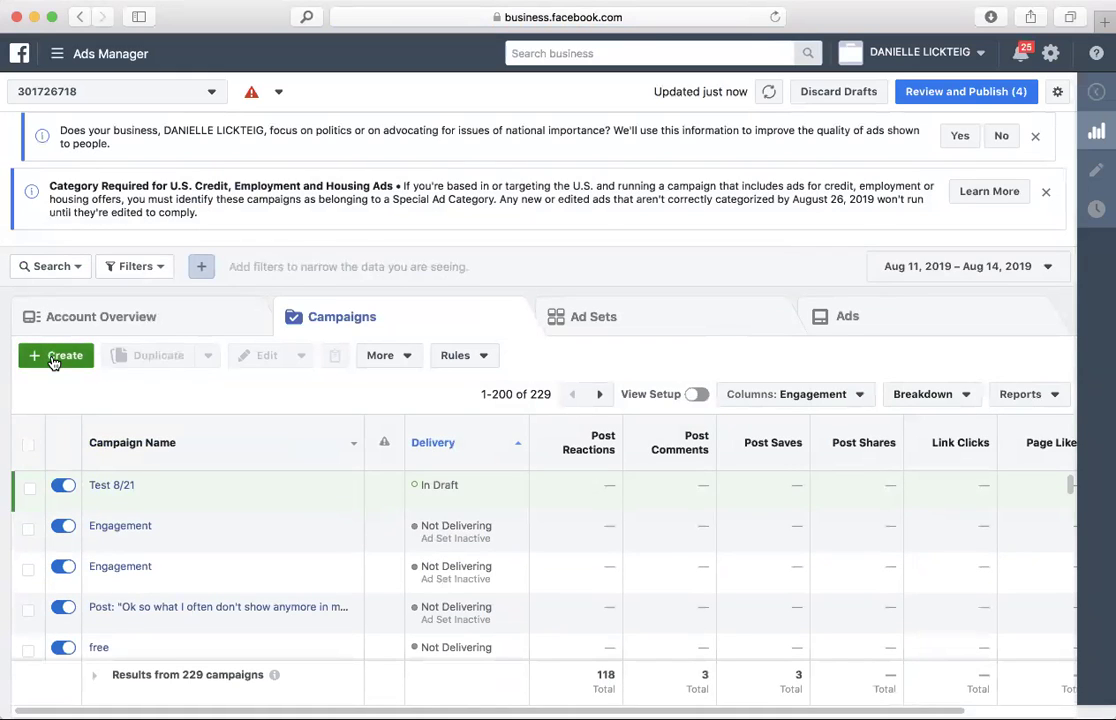
Create a new campaign with the Engagement objective and post engagement type, and continue to its ad set
{"action": "left_click", "coordinate": [55, 357]}
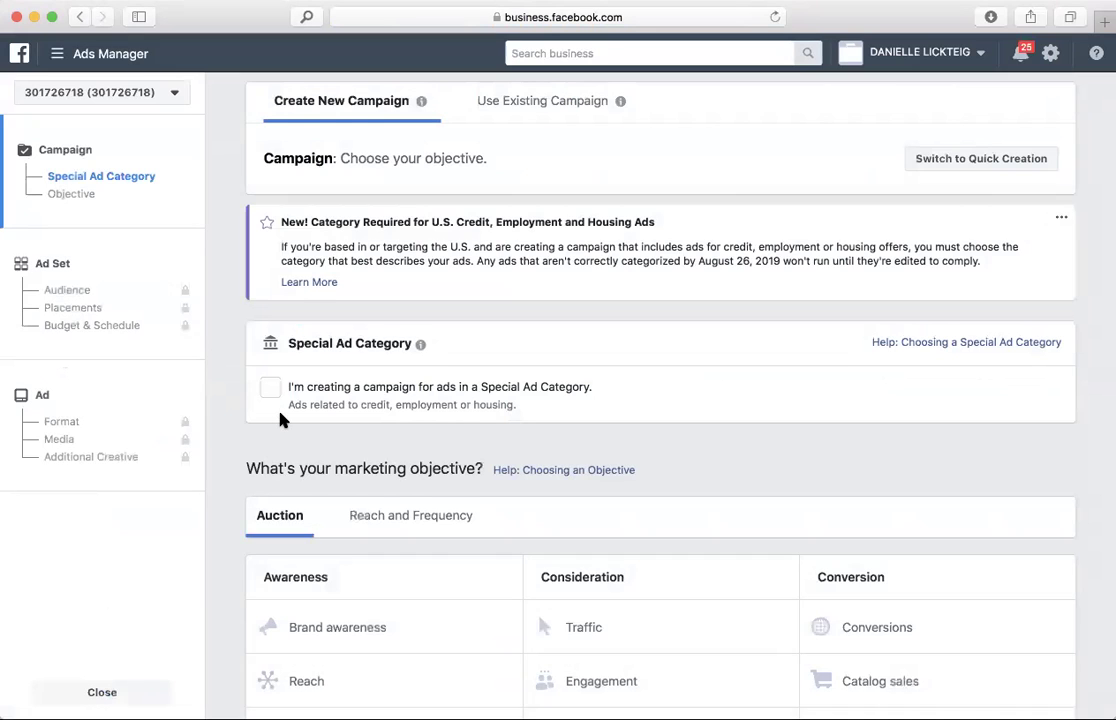
{"action": "scroll", "coordinate": [281, 419], "scroll_direction": "down", "scroll_amount": 5}
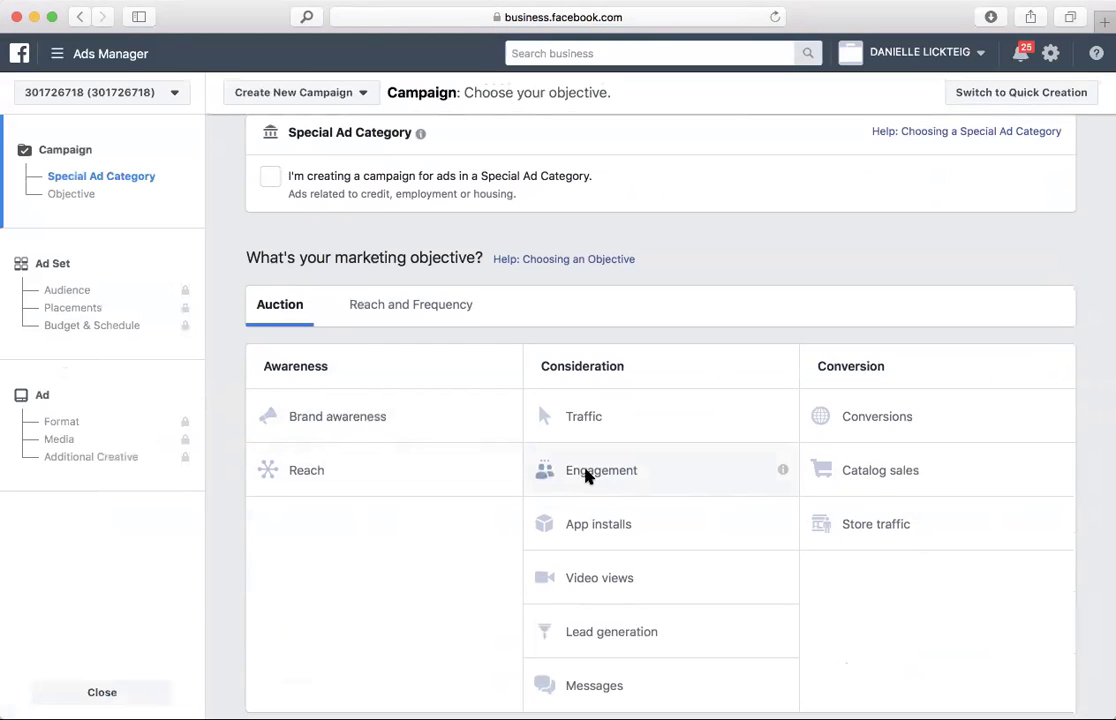
{"action": "left_click", "coordinate": [587, 476]}
{"action": "scroll", "coordinate": [587, 476], "scroll_direction": "down", "scroll_amount": 1}
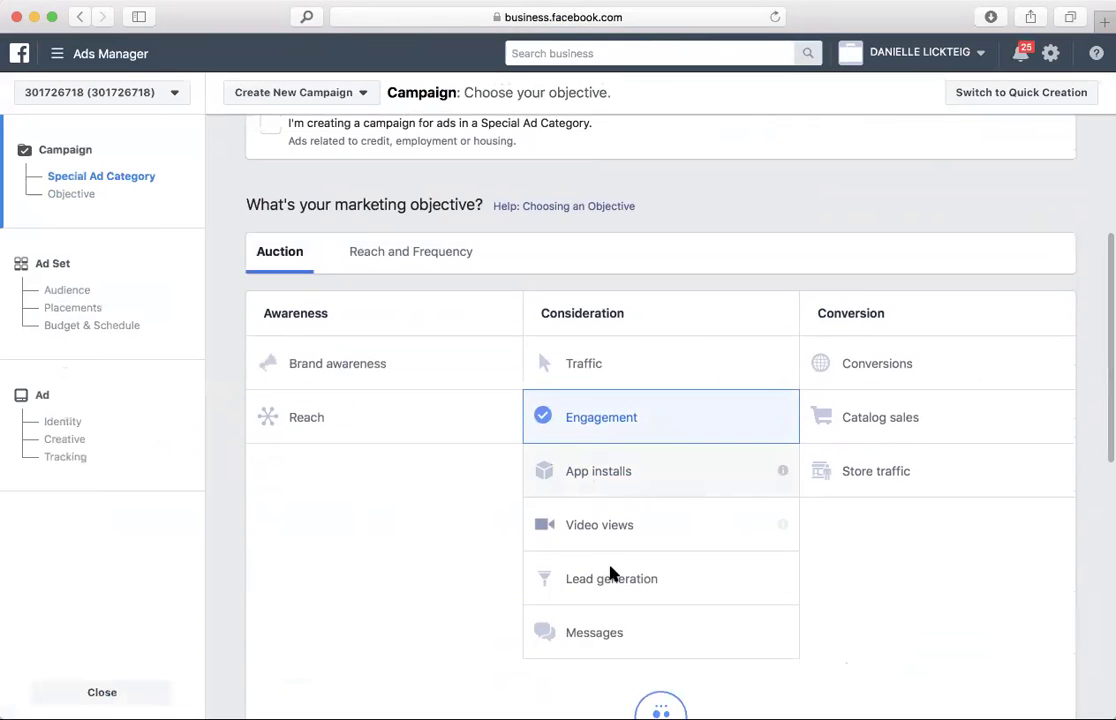
{"action": "scroll", "coordinate": [610, 572], "scroll_direction": "down", "scroll_amount": 10}
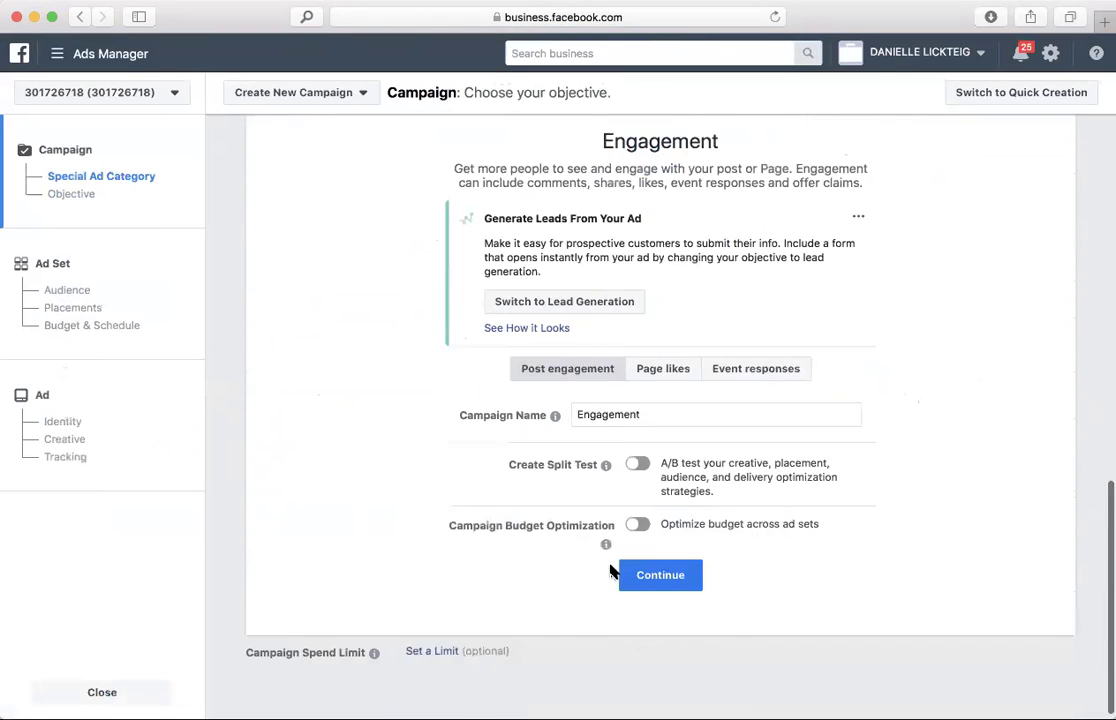
{"action": "scroll", "coordinate": [610, 570], "scroll_direction": "down", "scroll_amount": 1}
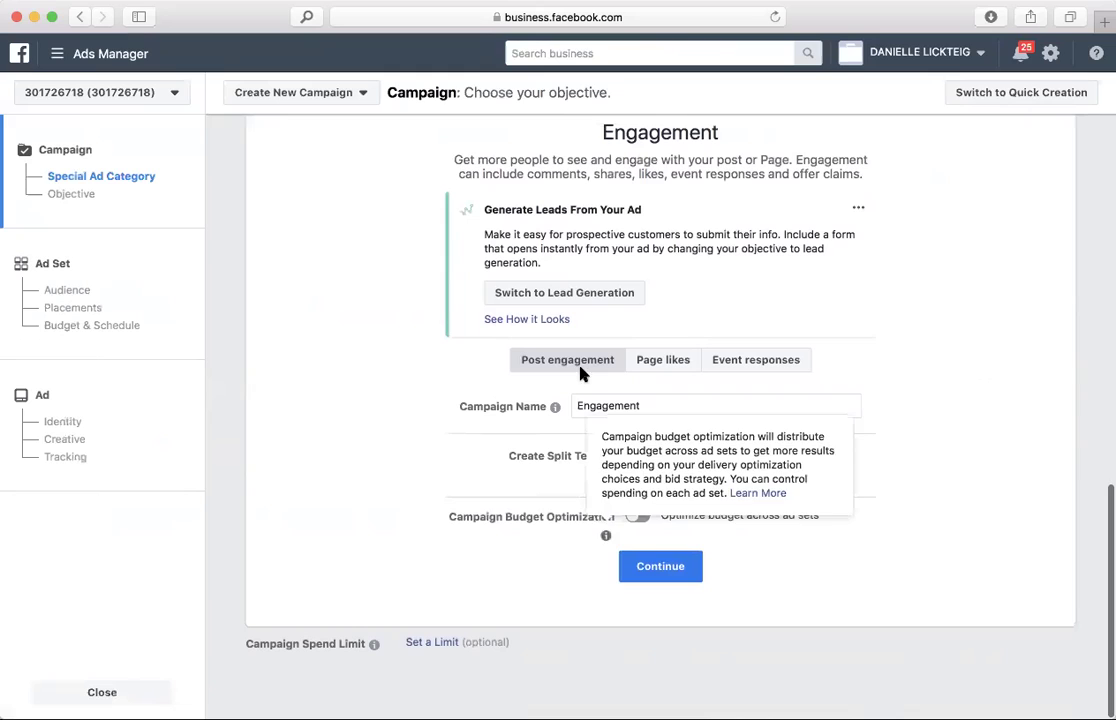
{"action": "left_click", "coordinate": [661, 567]}
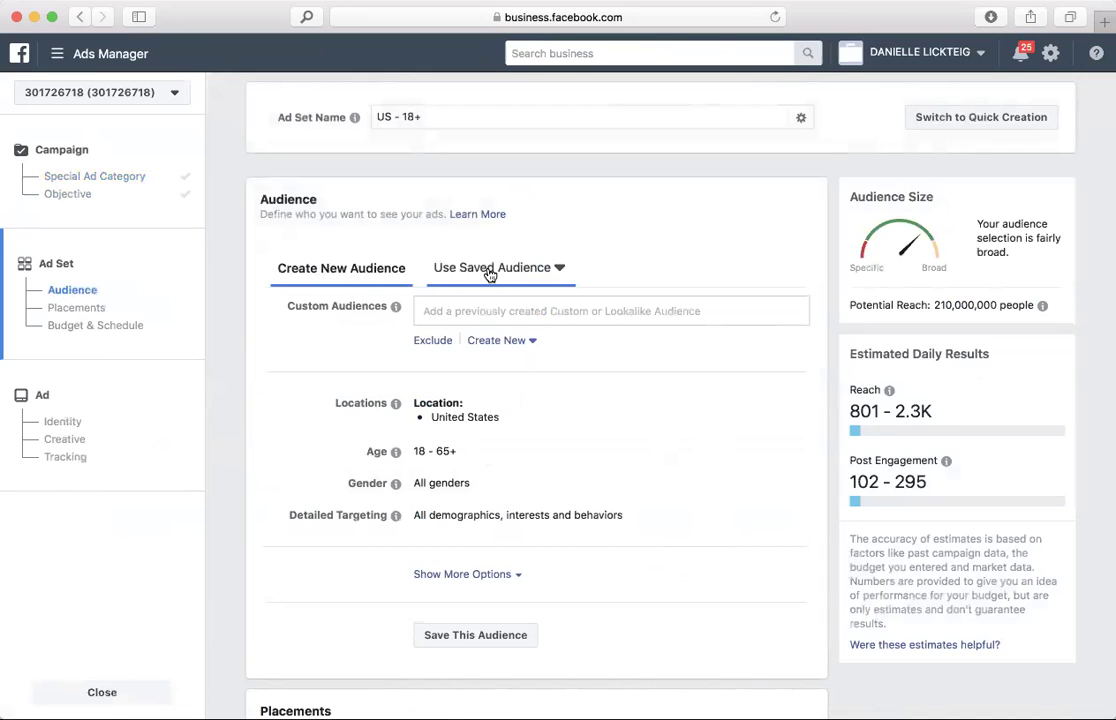
Search all saved custom and lookalike audiences for "Dental hygiene" and clear the search
{"action": "left_click", "coordinate": [447, 310]}
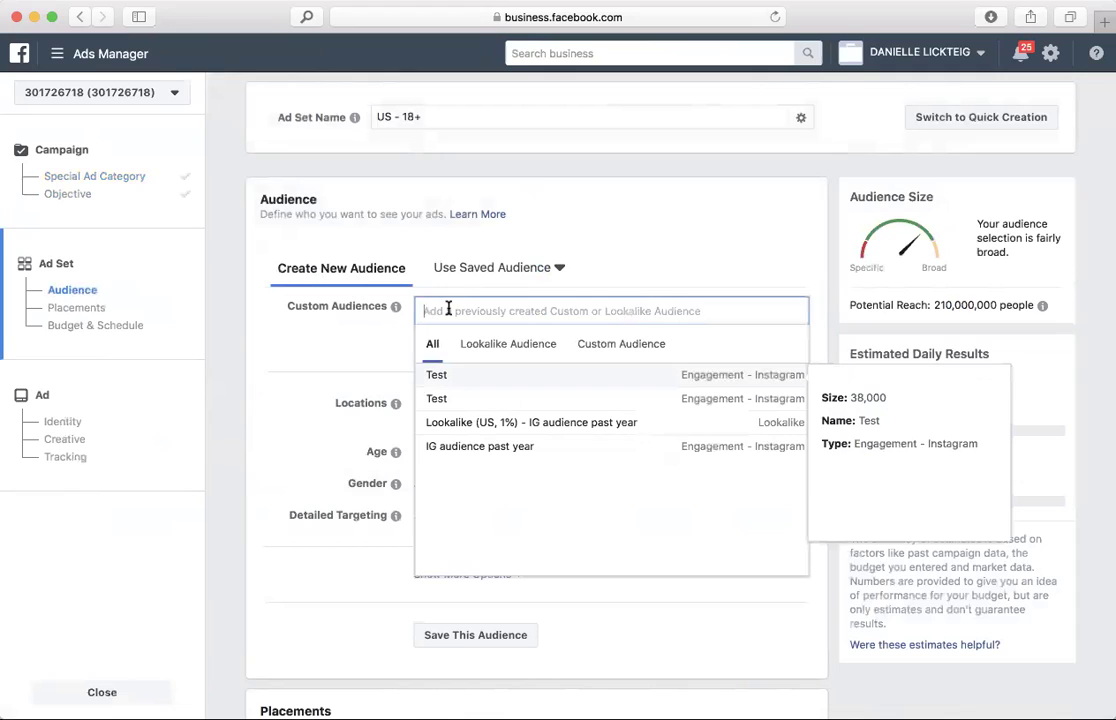
{"action": "type", "text": "Dentaly"}
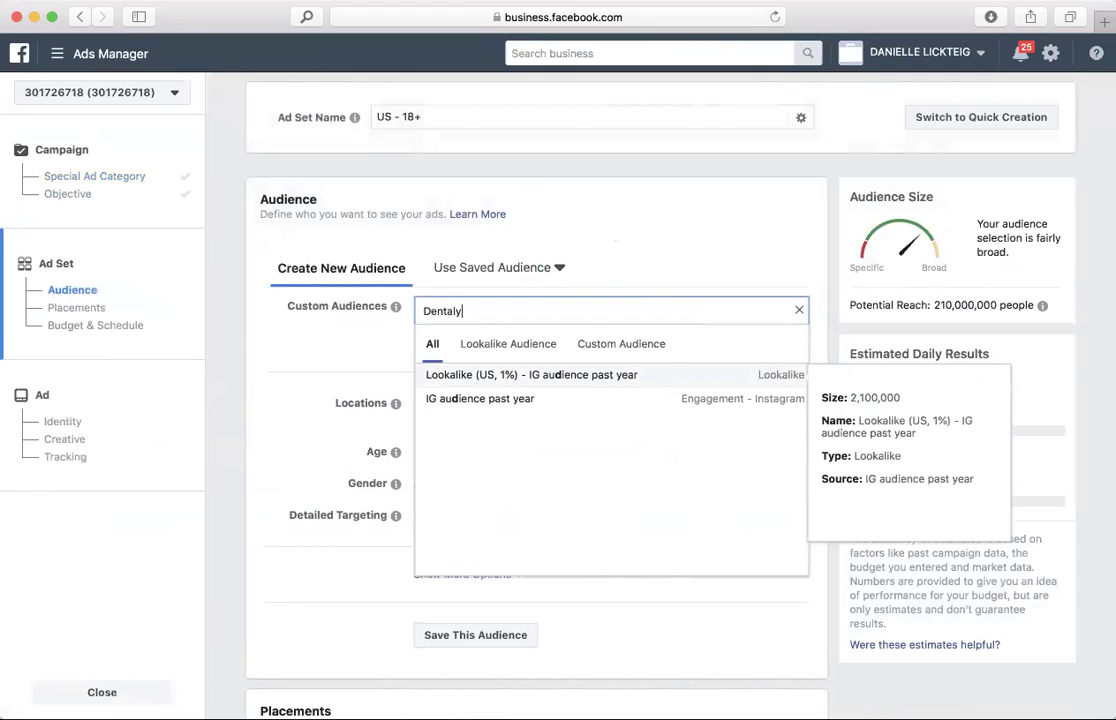
{"action": "key", "text": "BackSpace"}
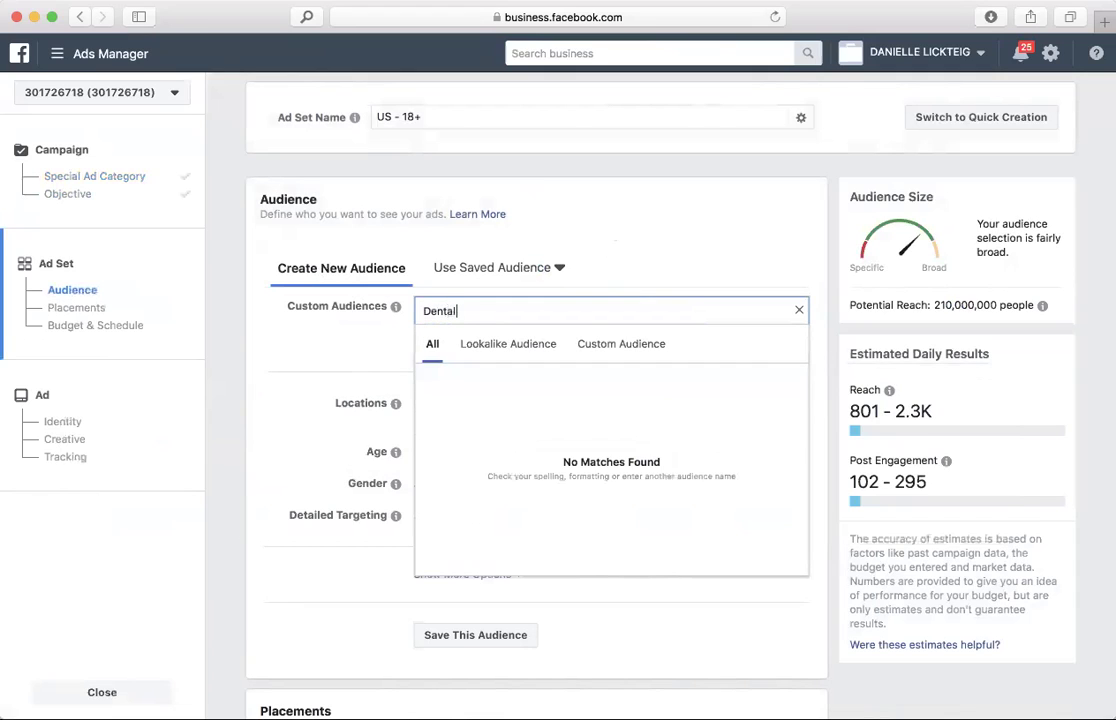
{"action": "type", "text": "hygiene"}
{"action": "key", "text": "BackSpace"}
{"action": "key", "text": "BackSpace"}
{"action": "key", "text": "BackSpace"}
{"action": "key", "text": "BackSpace"}
{"action": "key", "text": "BackSpace"}
{"action": "key", "text": "BackSpace"}
{"action": "key", "text": "BackSpace"}
{"action": "key", "text": "BackSpace"}
{"action": "key", "text": "BackSpace"}
{"action": "key", "text": "BackSpace"}
{"action": "key", "text": "BackSpace"}
{"action": "key", "text": "BackSpace"}
{"action": "key", "text": "BackSpace"}
{"action": "key", "text": "BackSpace"}
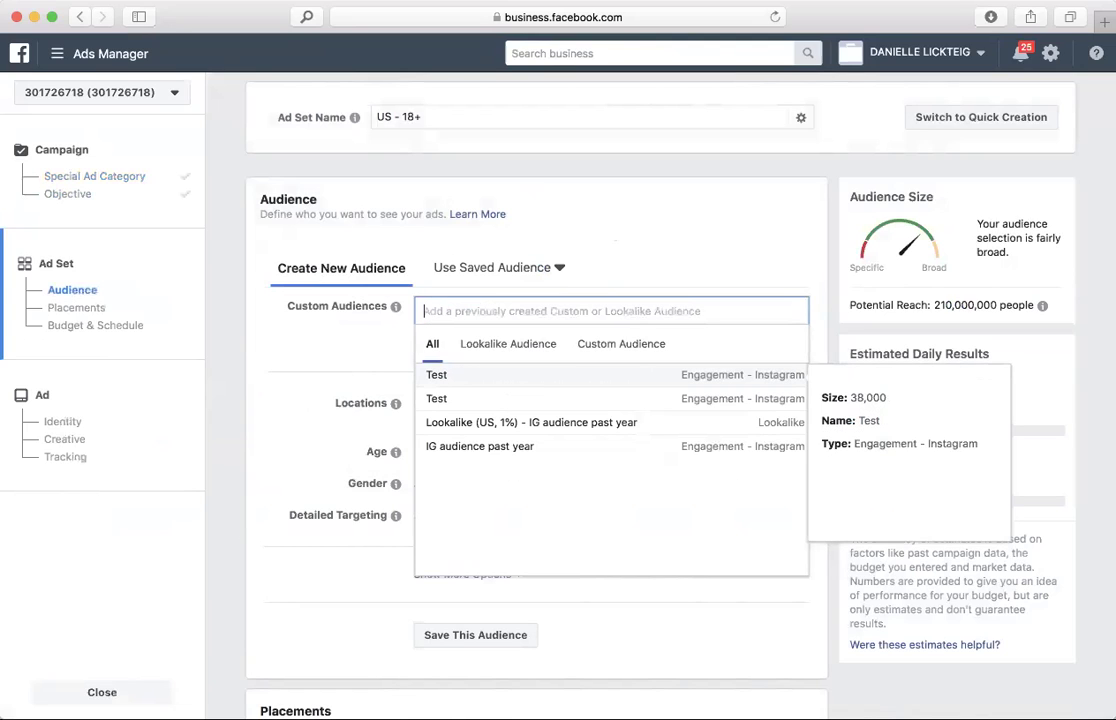
Search only the custom audiences for "Hygiene" and "Dental hyg", clear the search and leave the audience list
{"action": "left_click", "coordinate": [625, 344]}
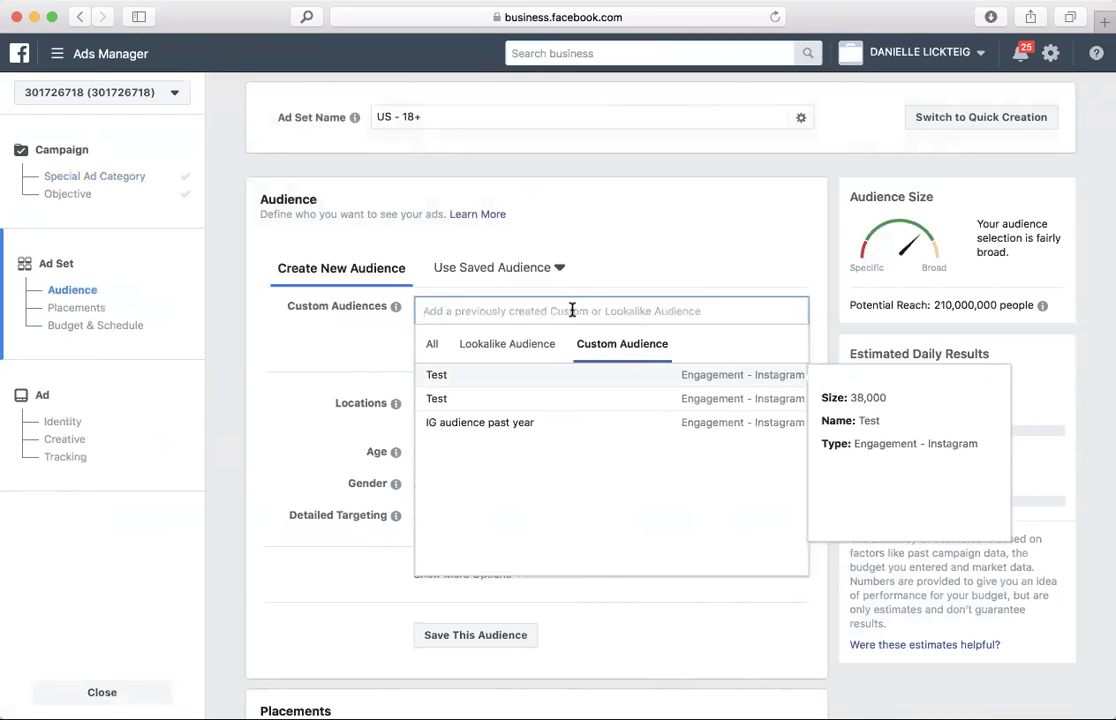
{"action": "type", "text": "Hygiene"}
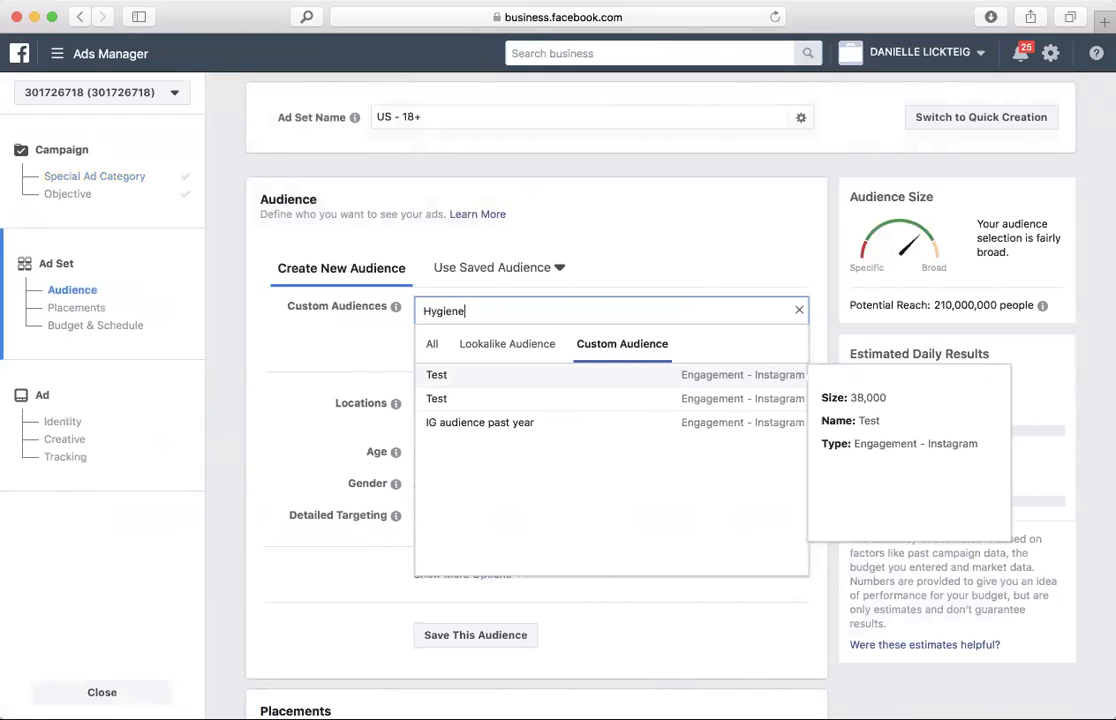
{"action": "key", "text": "BackSpace"}
{"action": "key", "text": "BackSpace"}
{"action": "key", "text": "BackSpace"}
{"action": "key", "text": "BackSpace"}
{"action": "key", "text": "BackSpace"}
{"action": "key", "text": "BackSpace"}
{"action": "key", "text": "BackSpace"}
{"action": "type", "text": "Dental hygiene"}
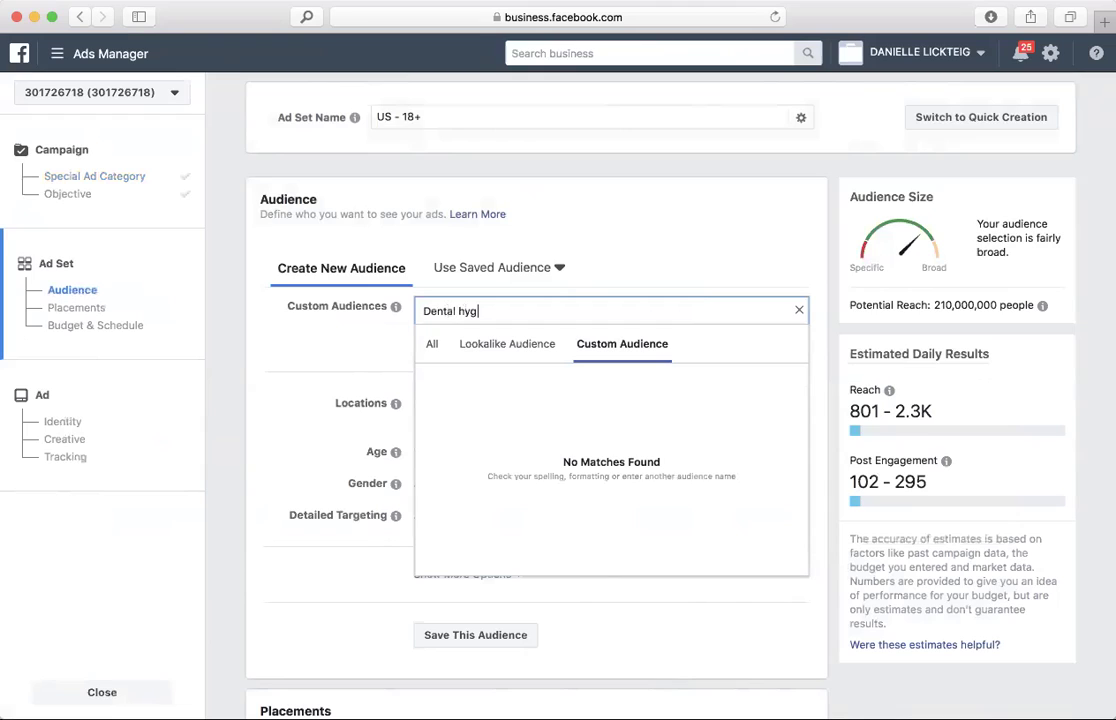
{"action": "key", "text": "BackSpace"}
{"action": "key", "text": "BackSpace"}
{"action": "key", "text": "super+a"}
{"action": "key", "text": "BackSpace"}
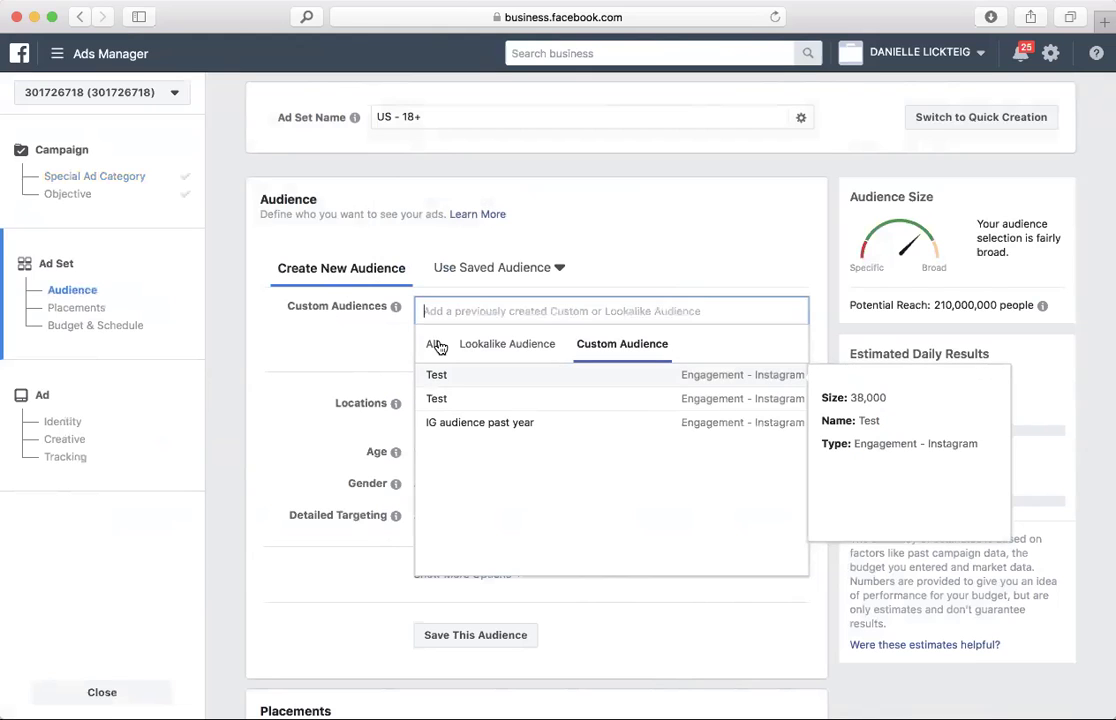
{"action": "left_click", "coordinate": [295, 350]}
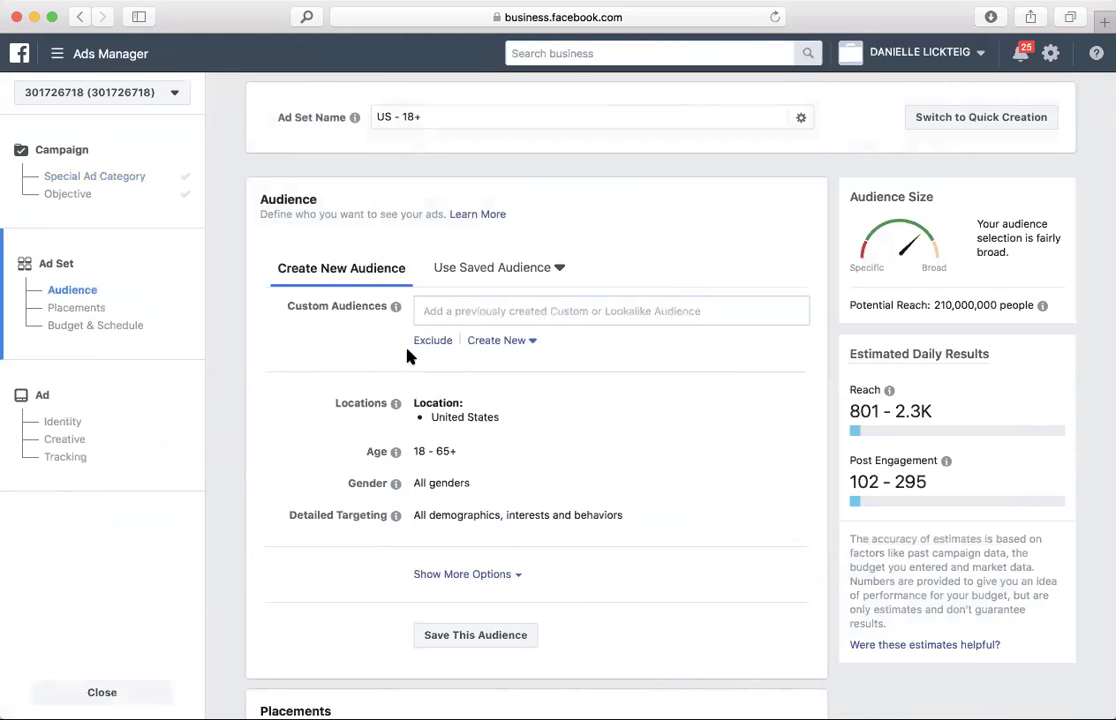
{"action": "left_click", "coordinate": [459, 311]}
{"action": "left_click", "coordinate": [601, 357]}
{"action": "left_click", "coordinate": [390, 358]}
Edit the audience locations and replace the whole United States with the city of Canada, Kentucky
{"action": "scroll", "coordinate": [443, 393], "scroll_direction": "down", "scroll_amount": 3}
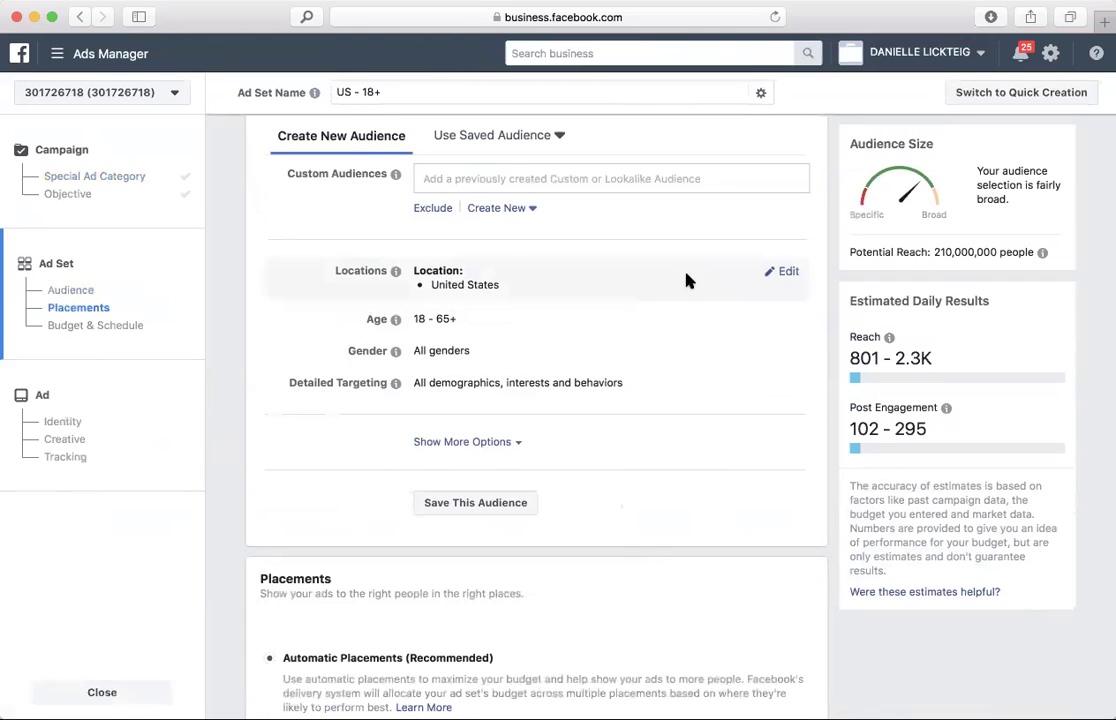
{"action": "left_click", "coordinate": [789, 272]}
{"action": "left_click", "coordinate": [560, 361]}
{"action": "type", "text": "C"}
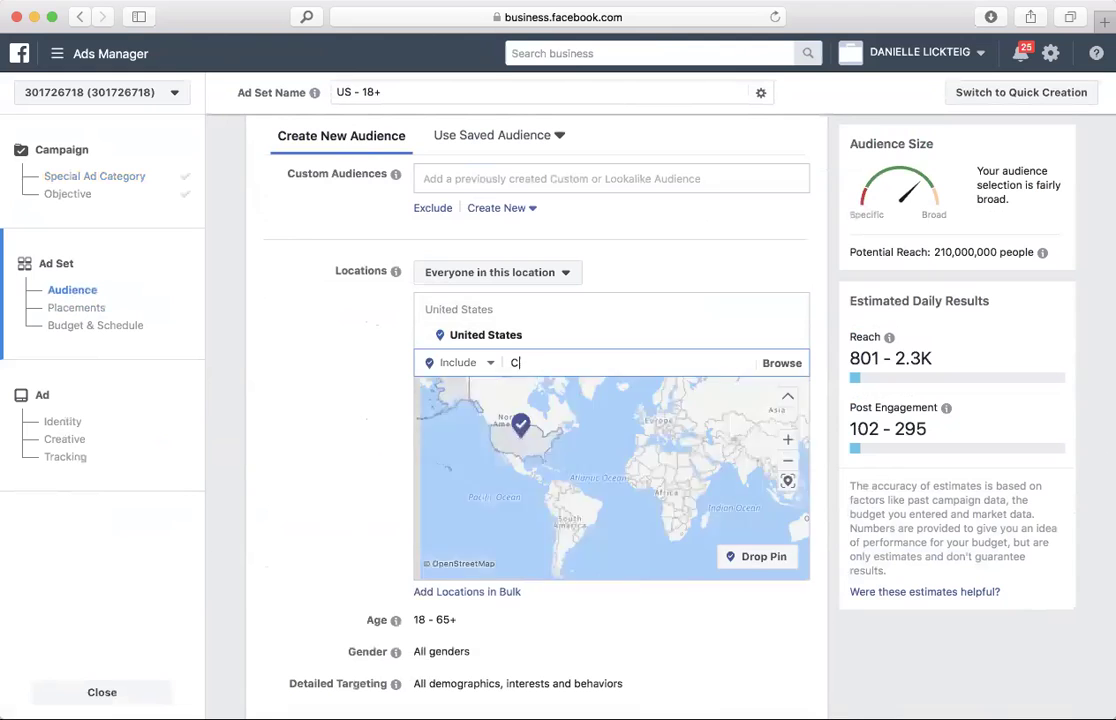
{"action": "type", "text": "anada"}
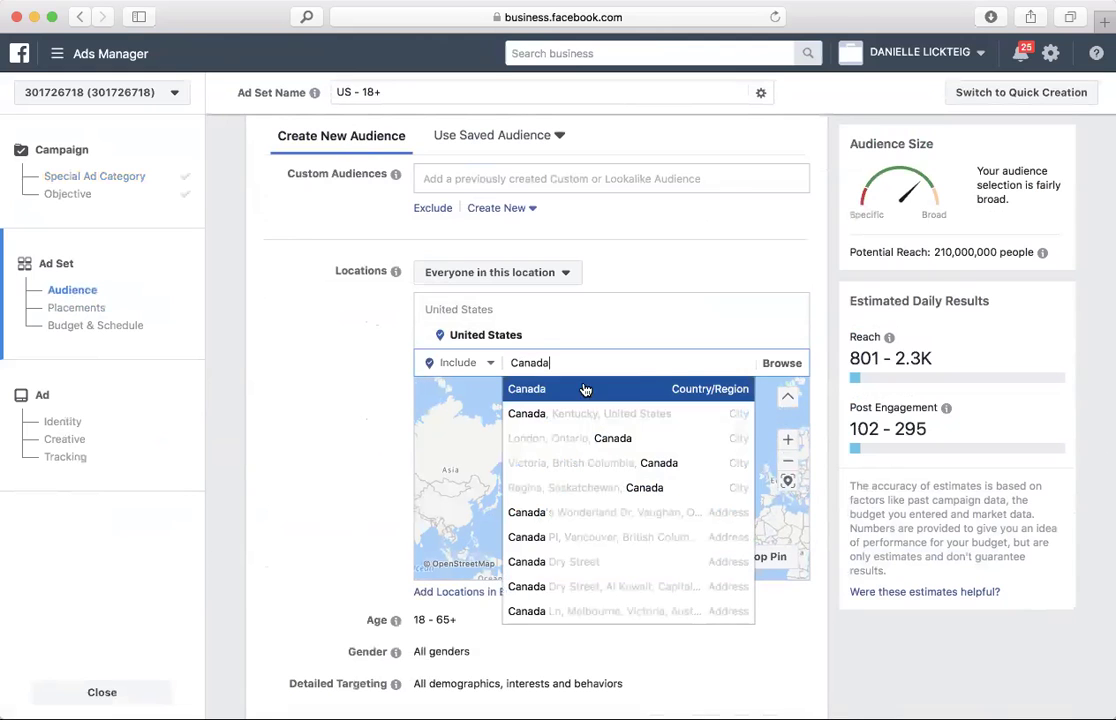
{"action": "left_click", "coordinate": [628, 413]}
Add the country United Kingdom to the audience's included locations
{"action": "type", "text": "Unit"}
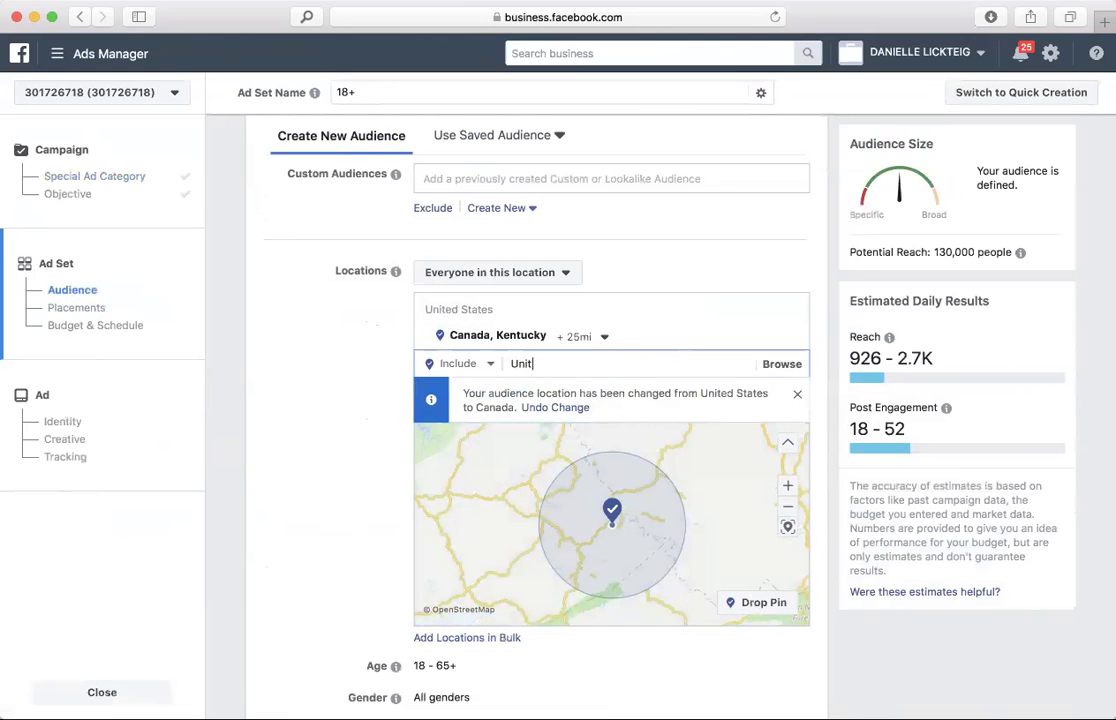
{"action": "type", "text": "ed Kin"}
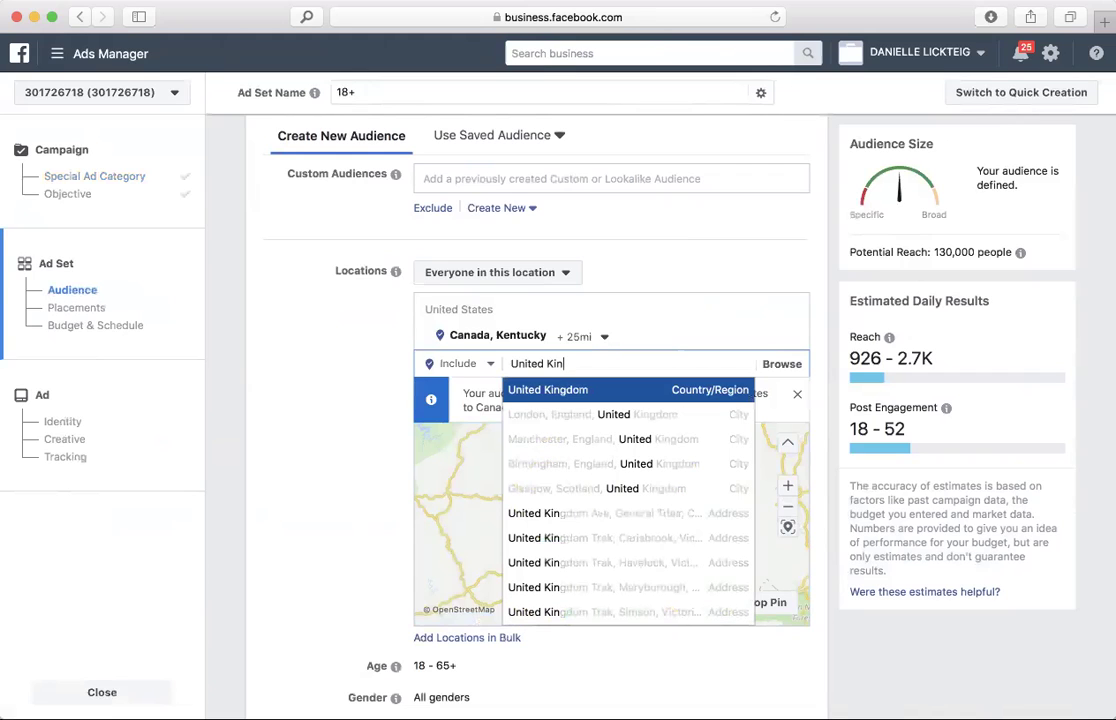
{"action": "left_click", "coordinate": [588, 392]}
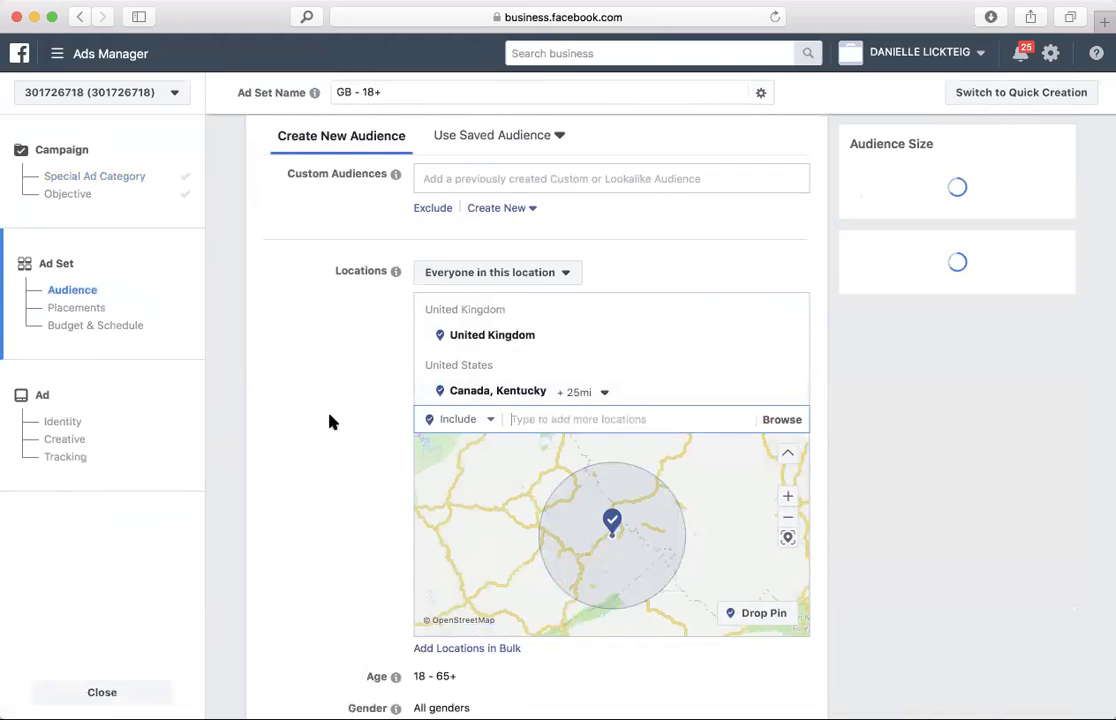
Edit the audience's age range and set the minimum age to 24
{"action": "scroll", "coordinate": [332, 422], "scroll_direction": "down", "scroll_amount": 5}
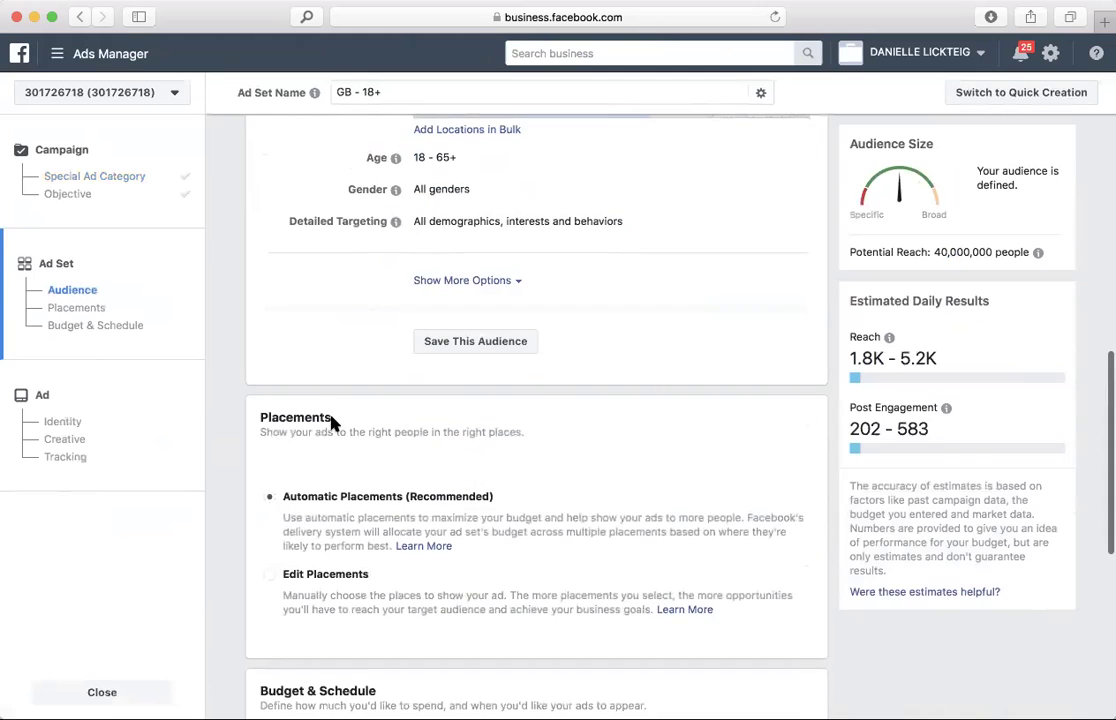
{"action": "scroll", "coordinate": [331, 423], "scroll_direction": "up", "scroll_amount": 3}
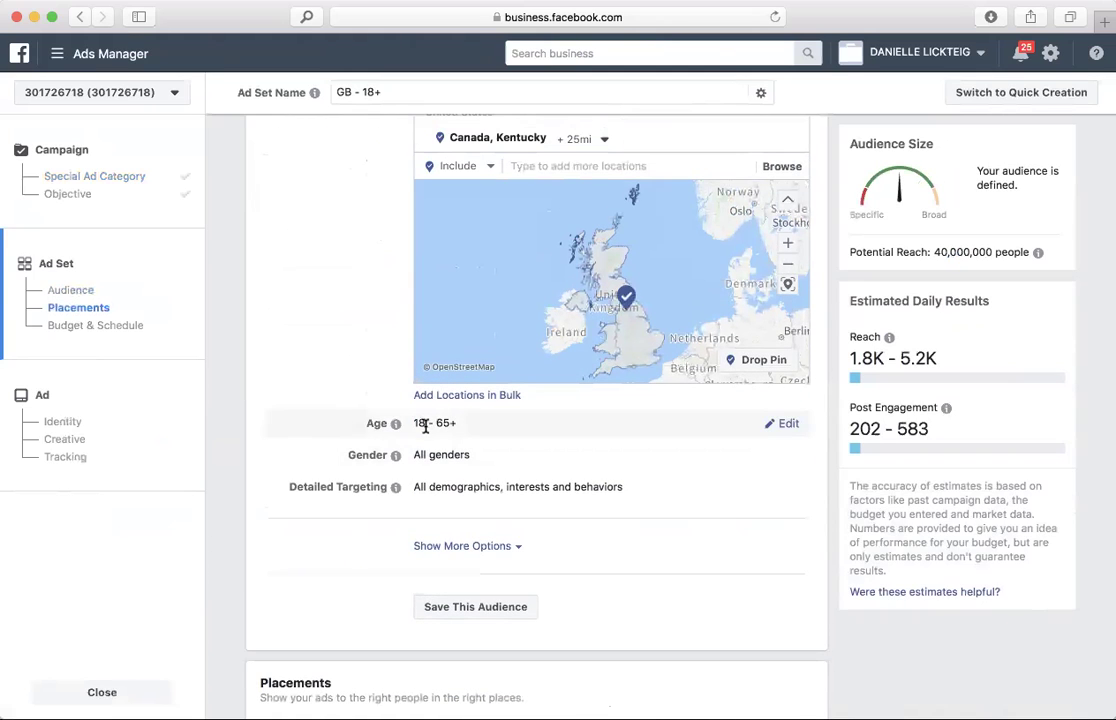
{"action": "left_click", "coordinate": [784, 425]}
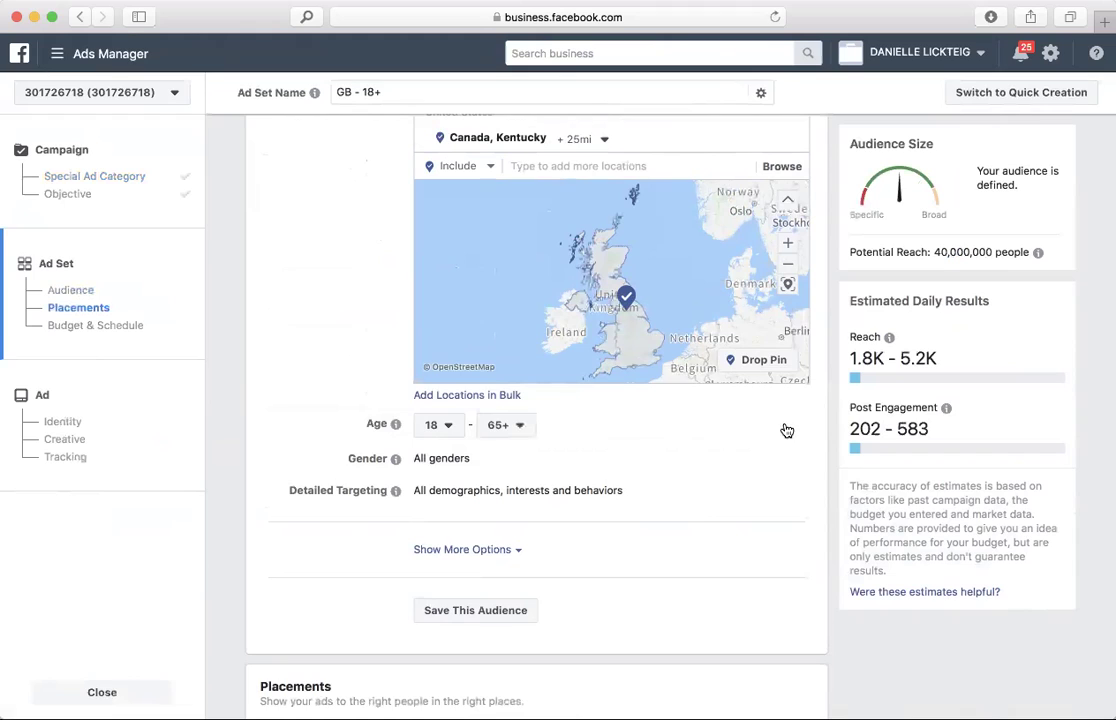
{"action": "left_click", "coordinate": [449, 428]}
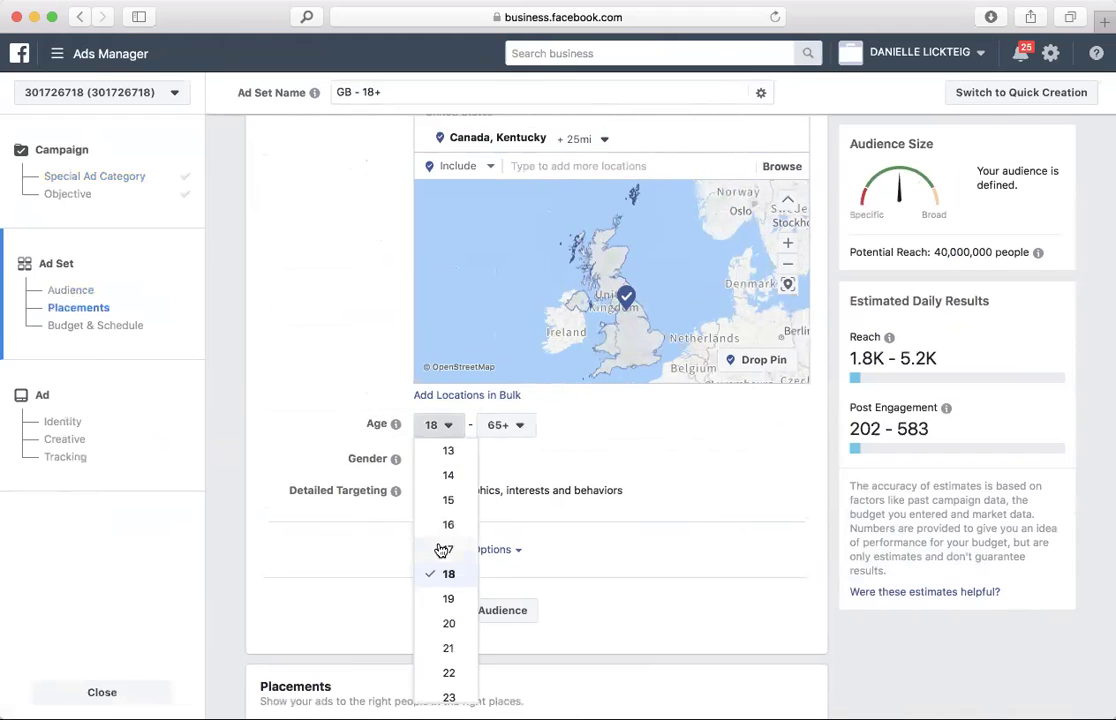
{"action": "scroll", "coordinate": [441, 550], "scroll_direction": "down", "scroll_amount": 2}
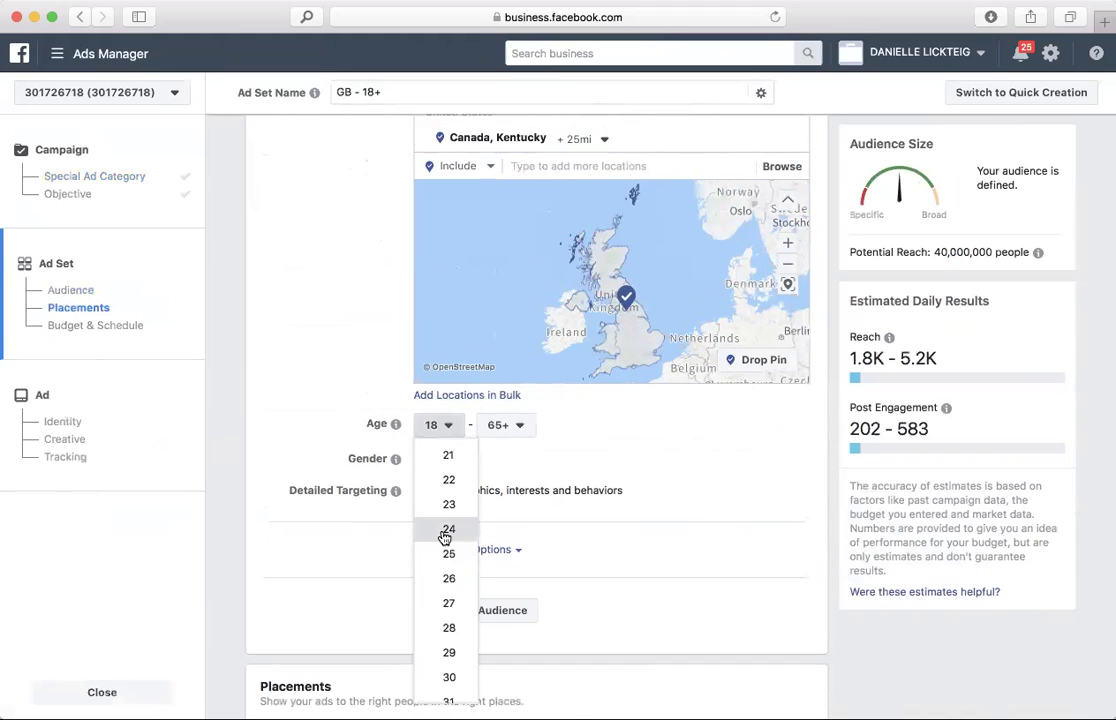
{"action": "left_click", "coordinate": [446, 530]}
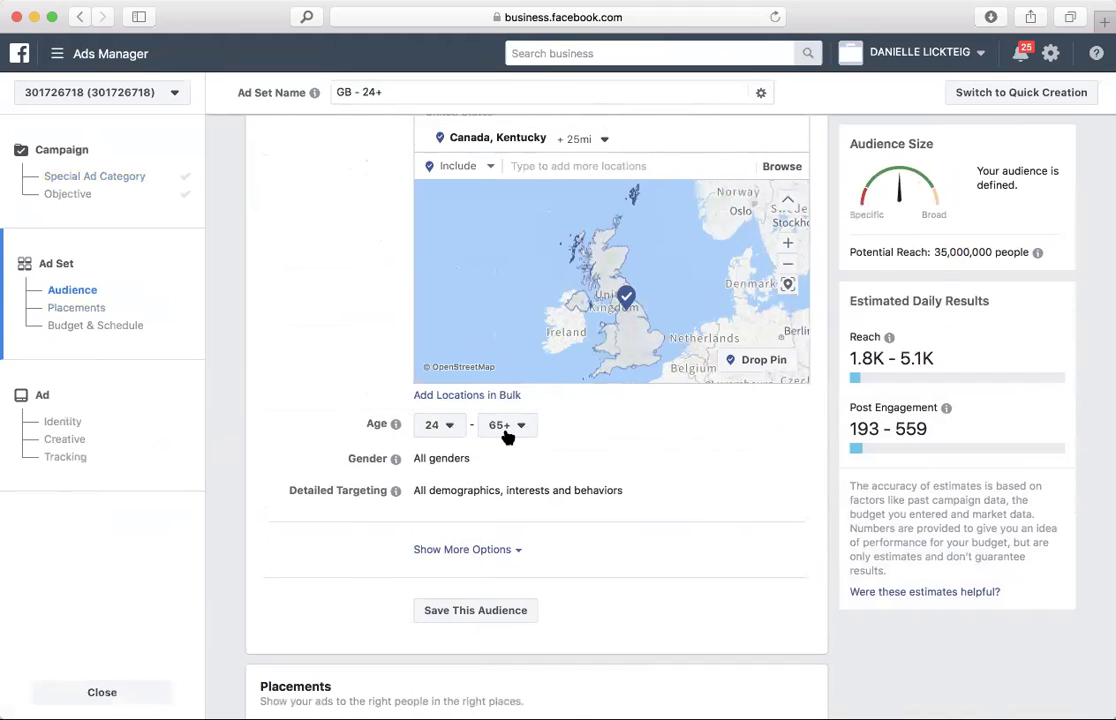
Set the audience's maximum age to 37 and restrict its gender to women
{"action": "left_click", "coordinate": [508, 430]}
{"action": "scroll", "coordinate": [507, 590], "scroll_direction": "up", "scroll_amount": 10}
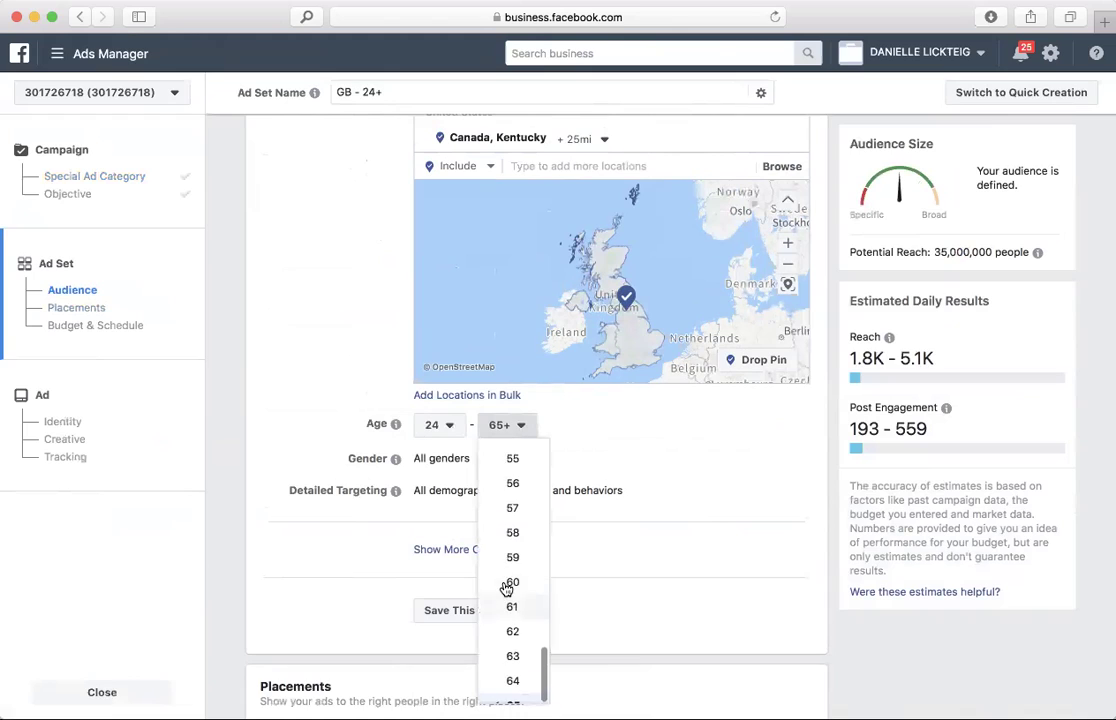
{"action": "scroll", "coordinate": [507, 590], "scroll_direction": "up", "scroll_amount": 5}
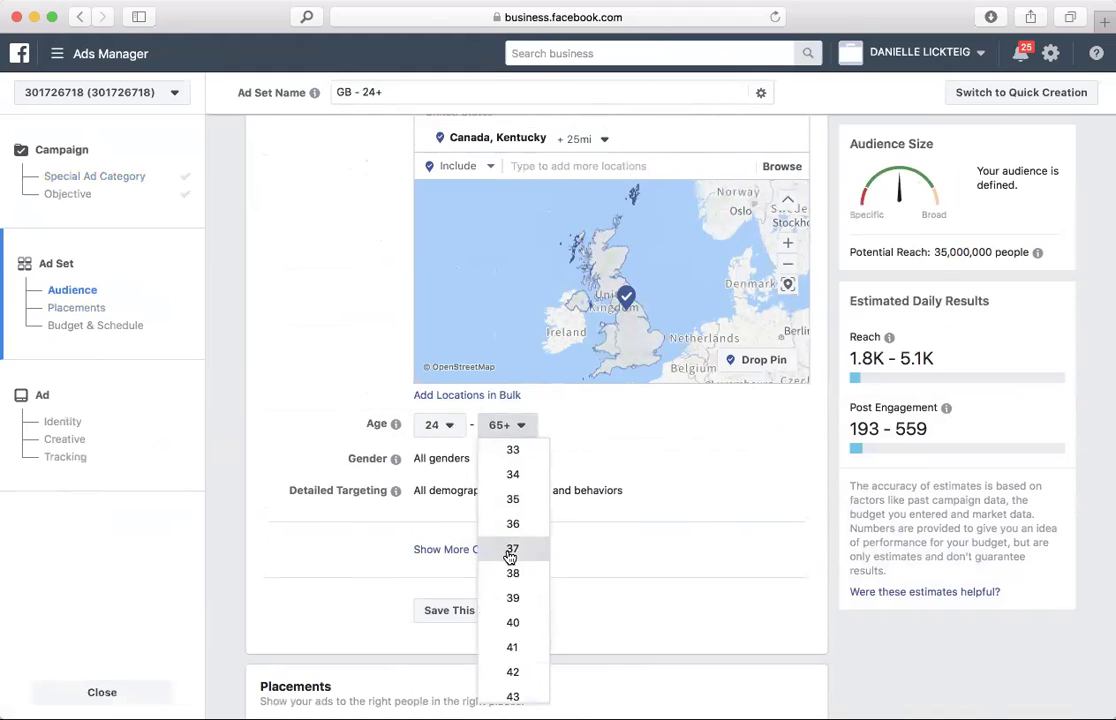
{"action": "left_click", "coordinate": [511, 552]}
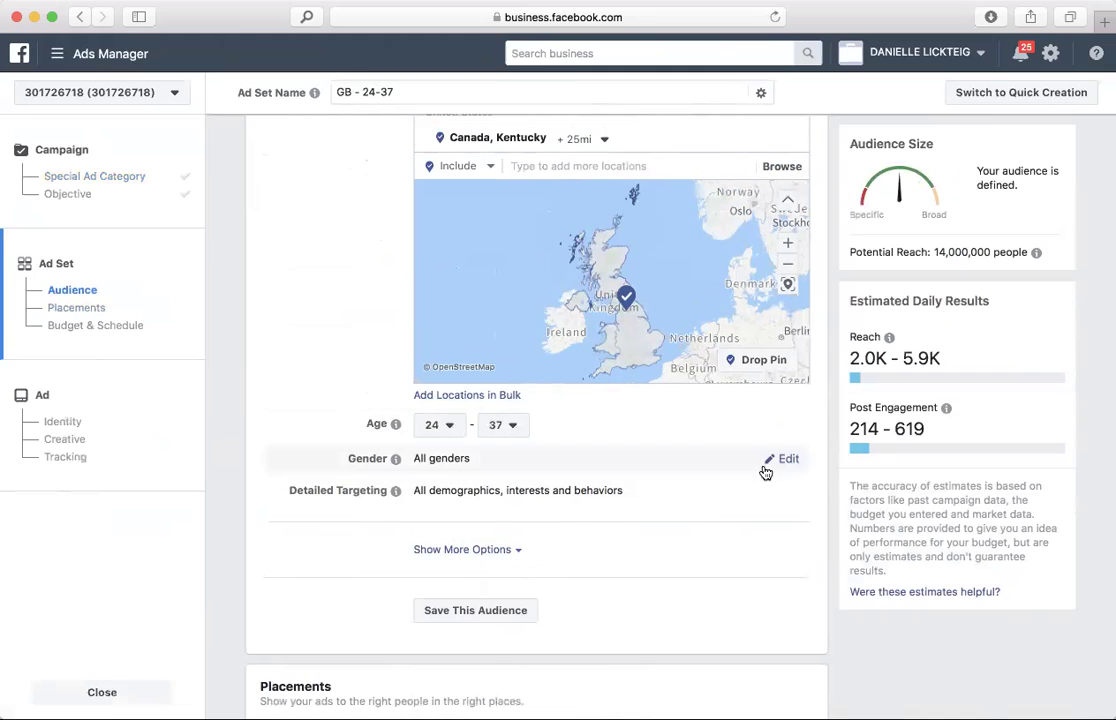
{"action": "left_click", "coordinate": [787, 463]}
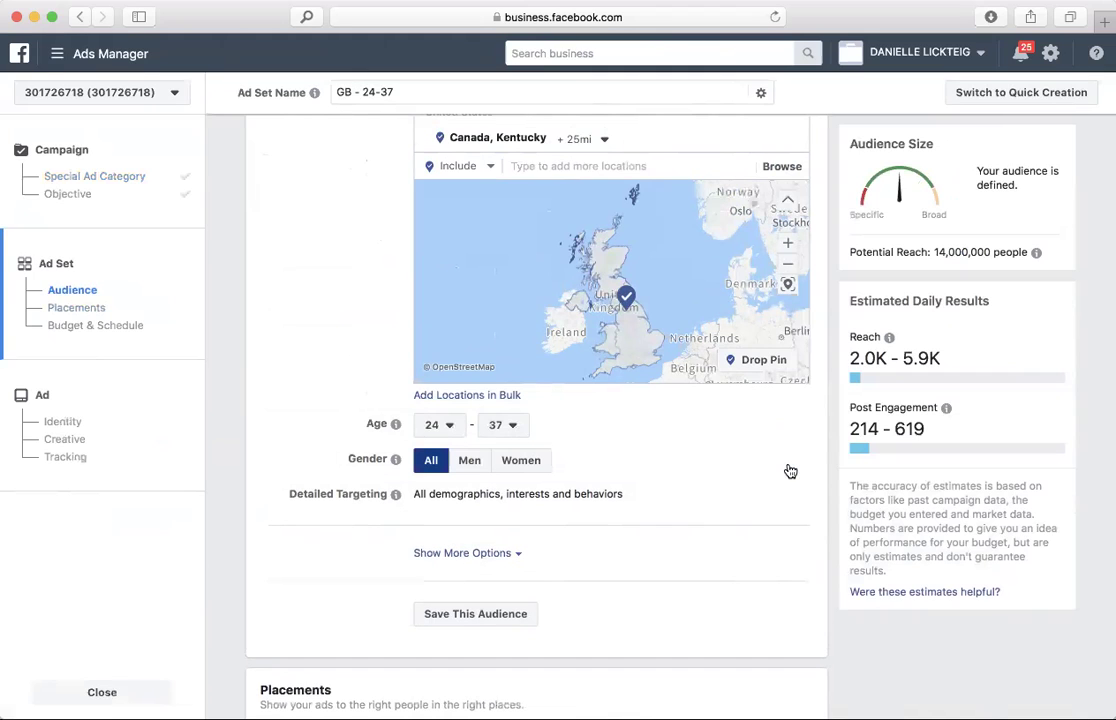
{"action": "left_click", "coordinate": [524, 468]}
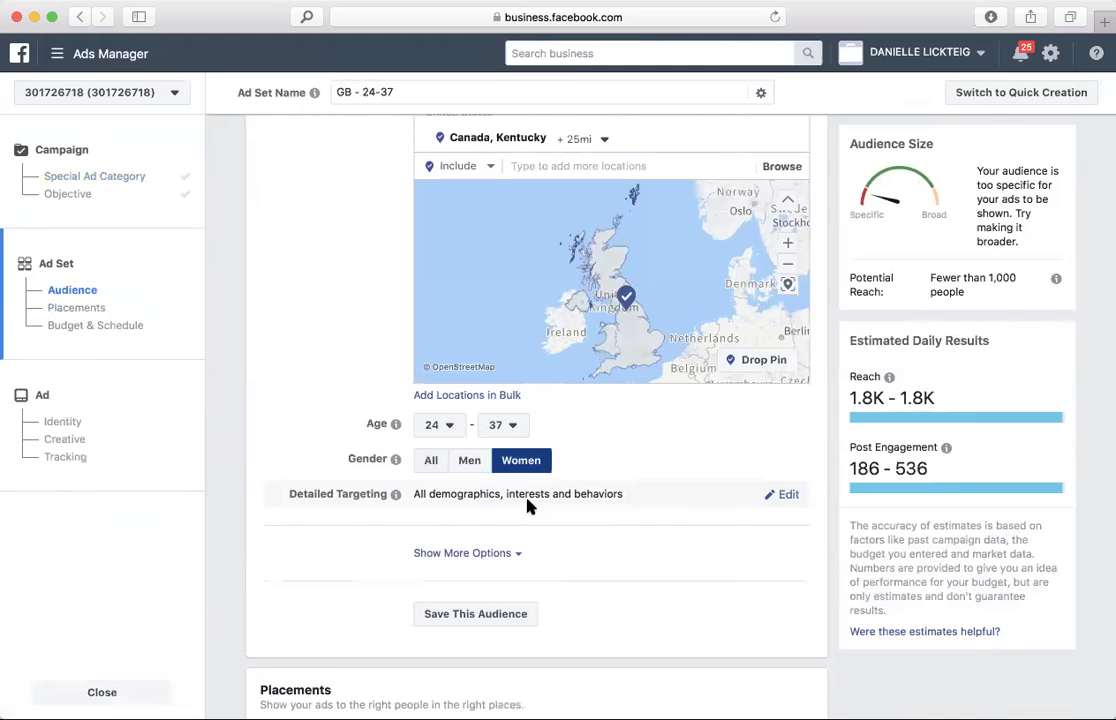
Search detailed targeting for "Dental Hygiene" and add the suggested job titles Hygienist and Registered Dental Hygienist (RDH)
{"action": "left_click", "coordinate": [786, 495]}
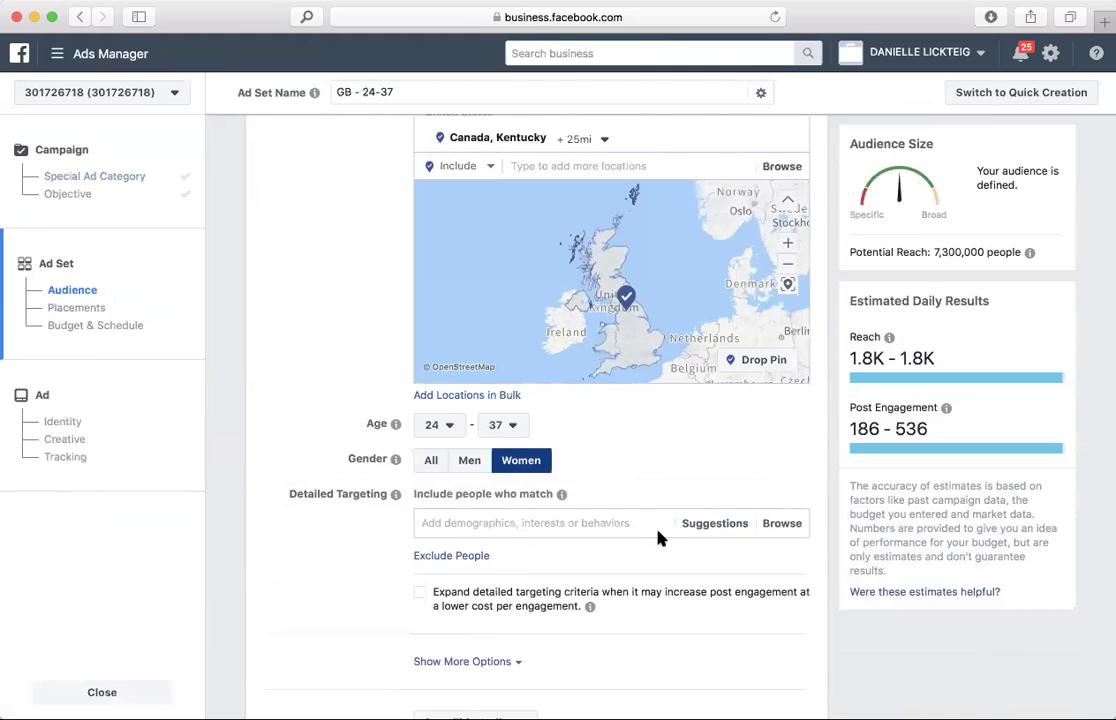
{"action": "scroll", "coordinate": [658, 538], "scroll_direction": "down", "scroll_amount": 2}
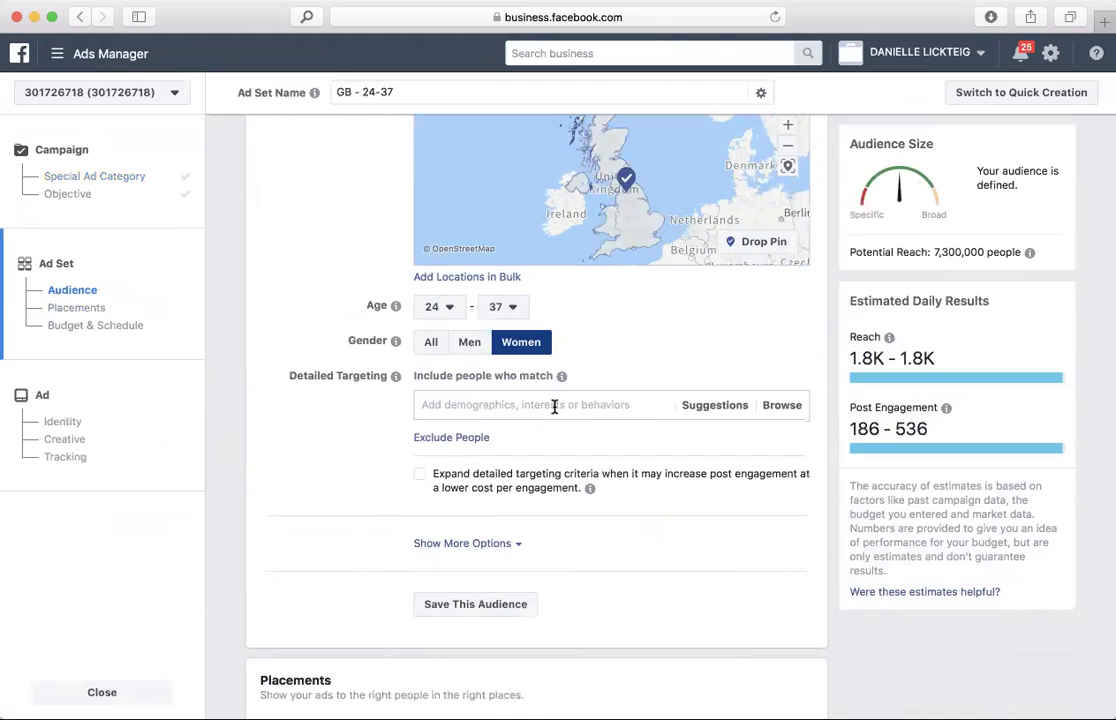
{"action": "type", "text": "Dental"}
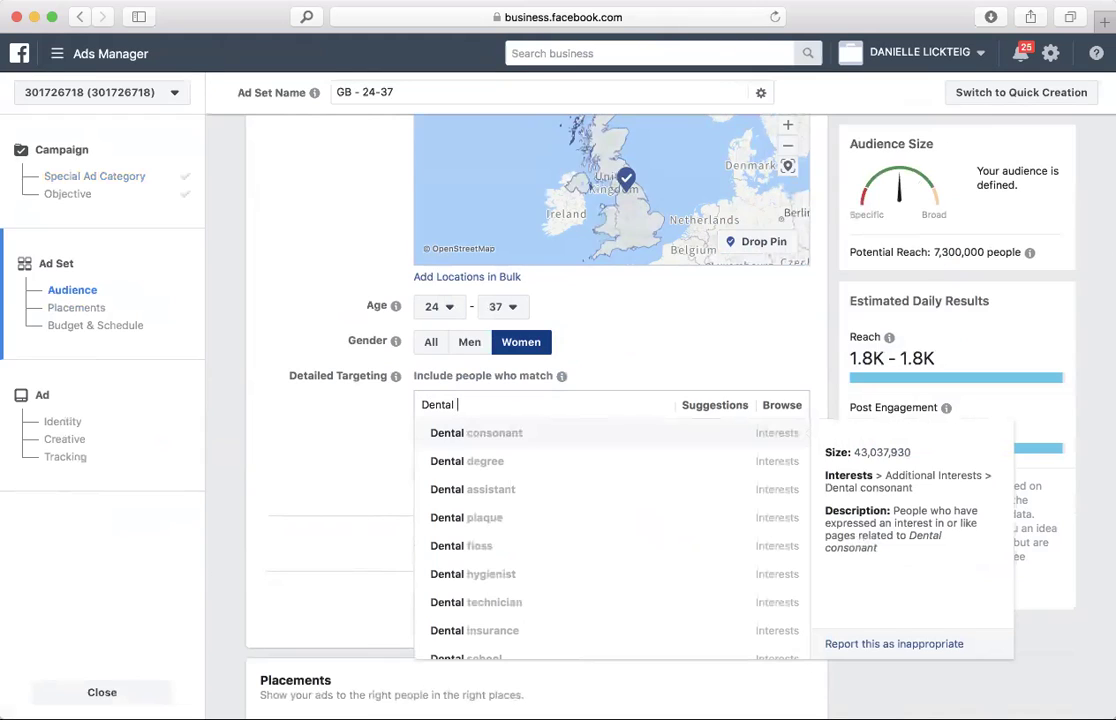
{"action": "type", "text": "Hygiene"}
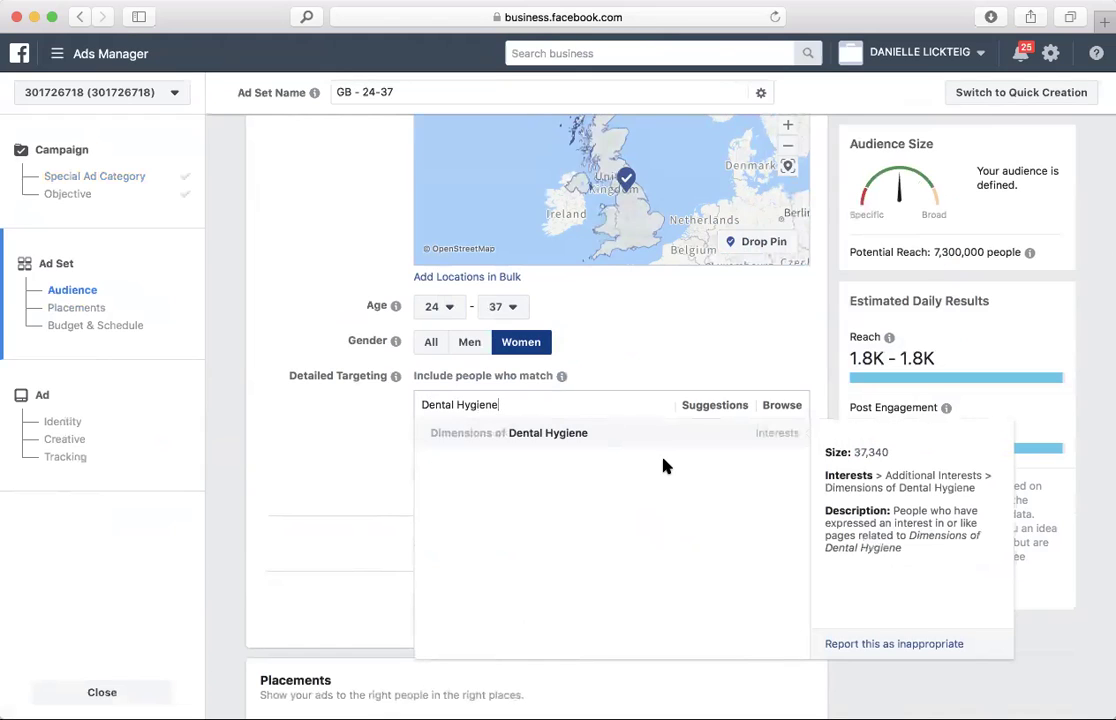
{"action": "left_click", "coordinate": [702, 416]}
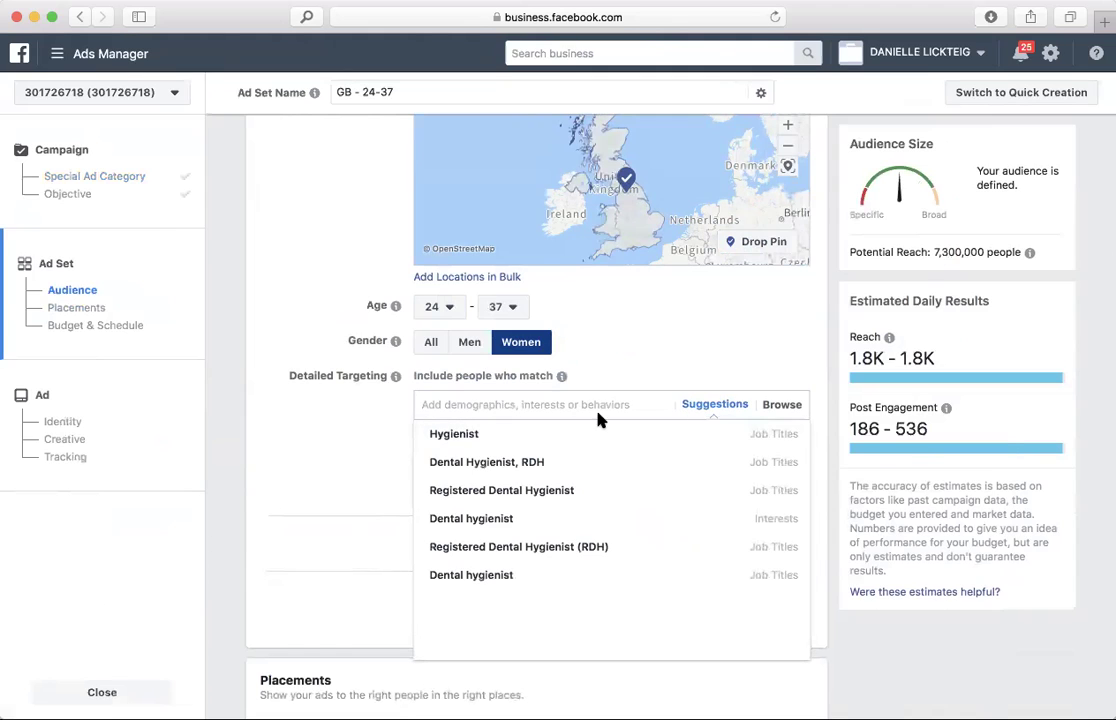
{"action": "mouse_move", "coordinate": [493, 431]}
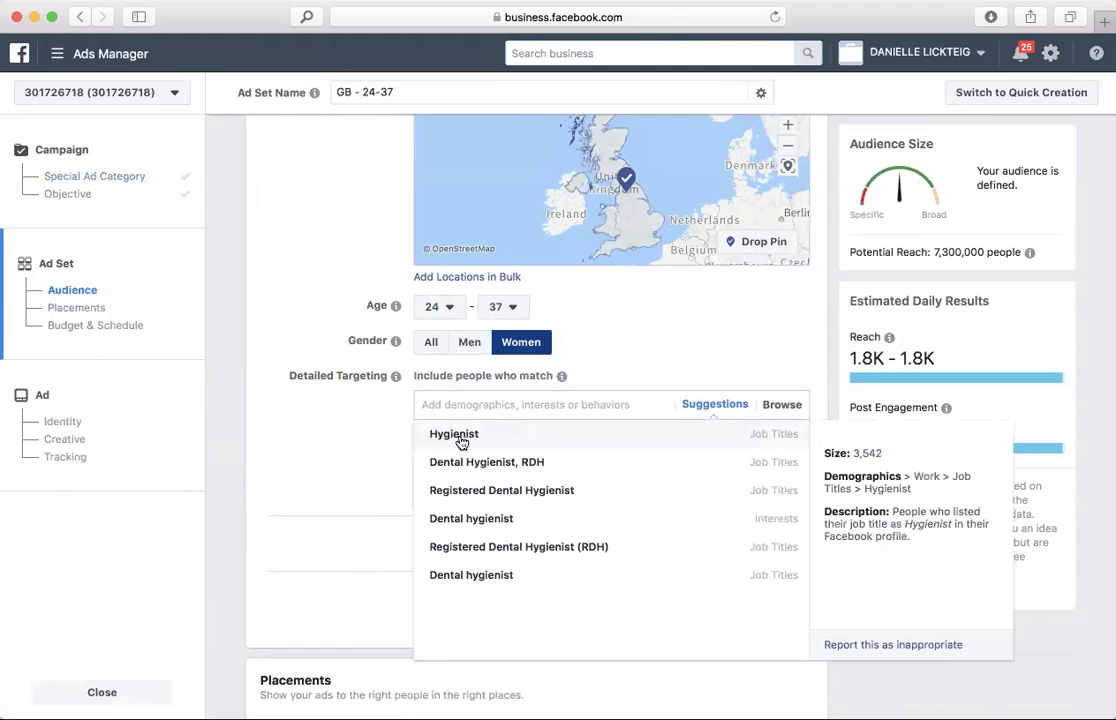
{"action": "left_click", "coordinate": [474, 438]}
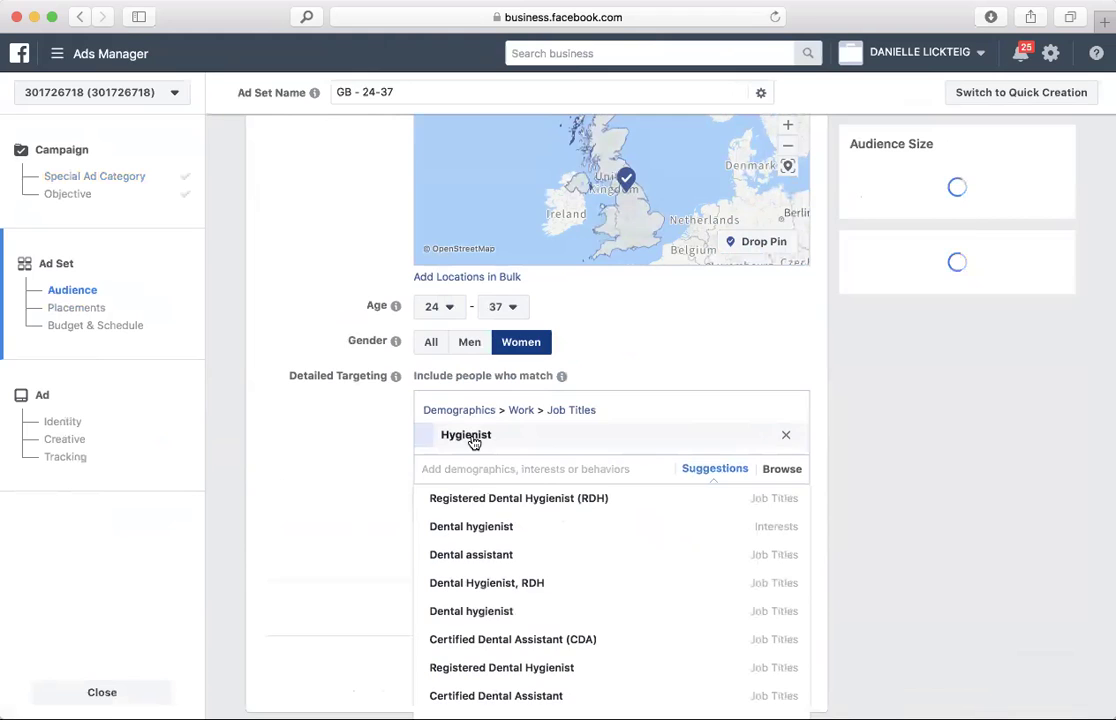
{"action": "left_click", "coordinate": [478, 502]}
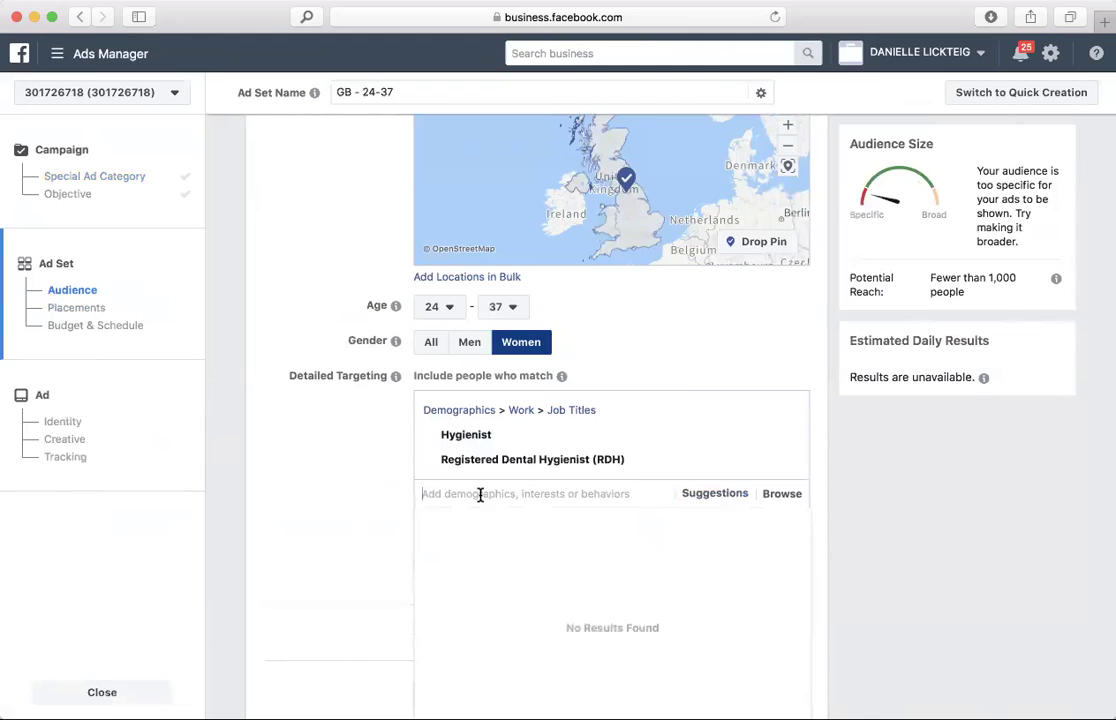
{"action": "type", "text": "mom"}
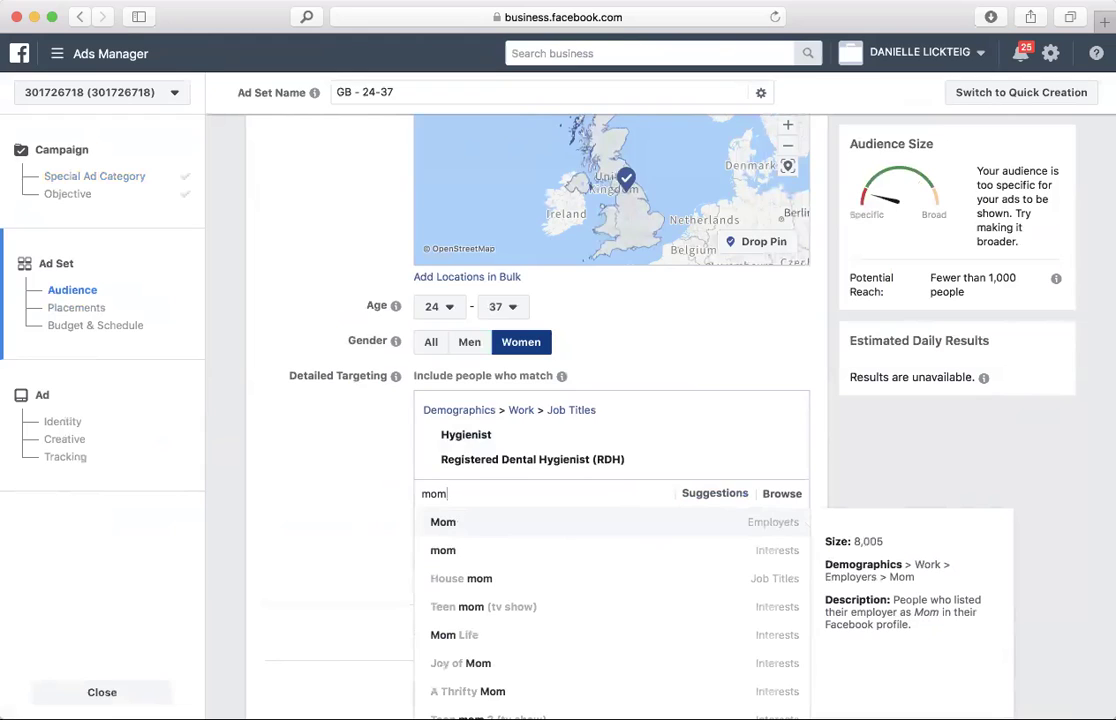
{"action": "key", "text": "BackSpace"}
{"action": "key", "text": "BackSpace"}
{"action": "key", "text": "BackSpace"}
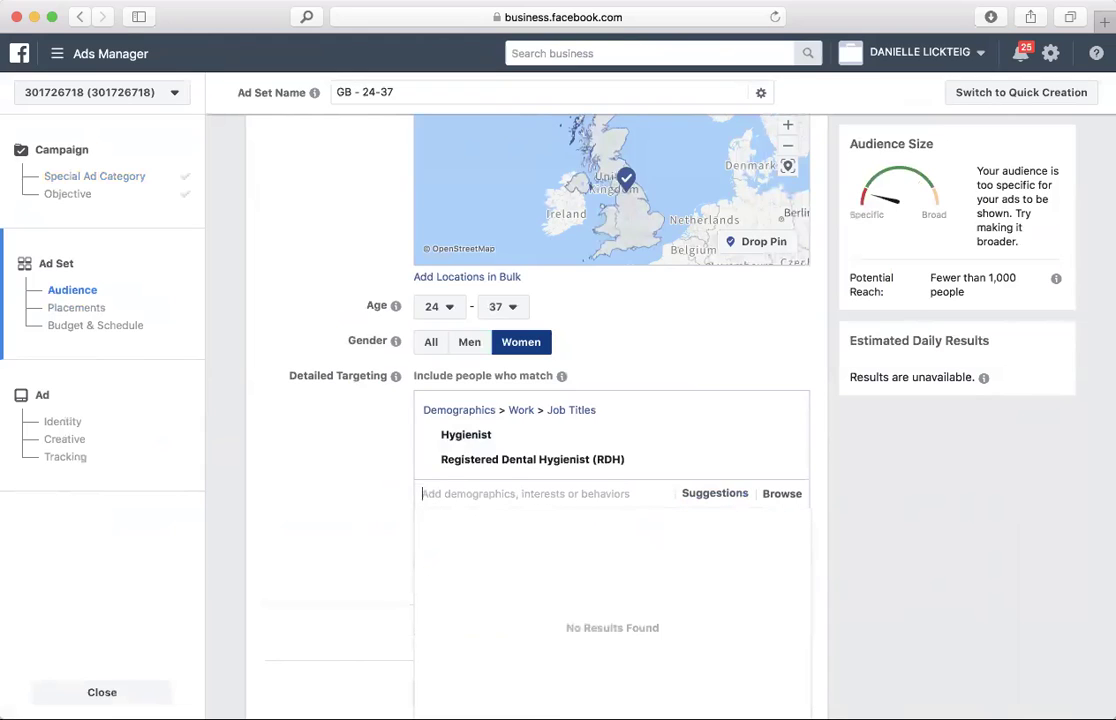
Add the interests Lululemon Athletica and lorna jane to the audience's detailed targeting
{"action": "type", "text": "lul"}
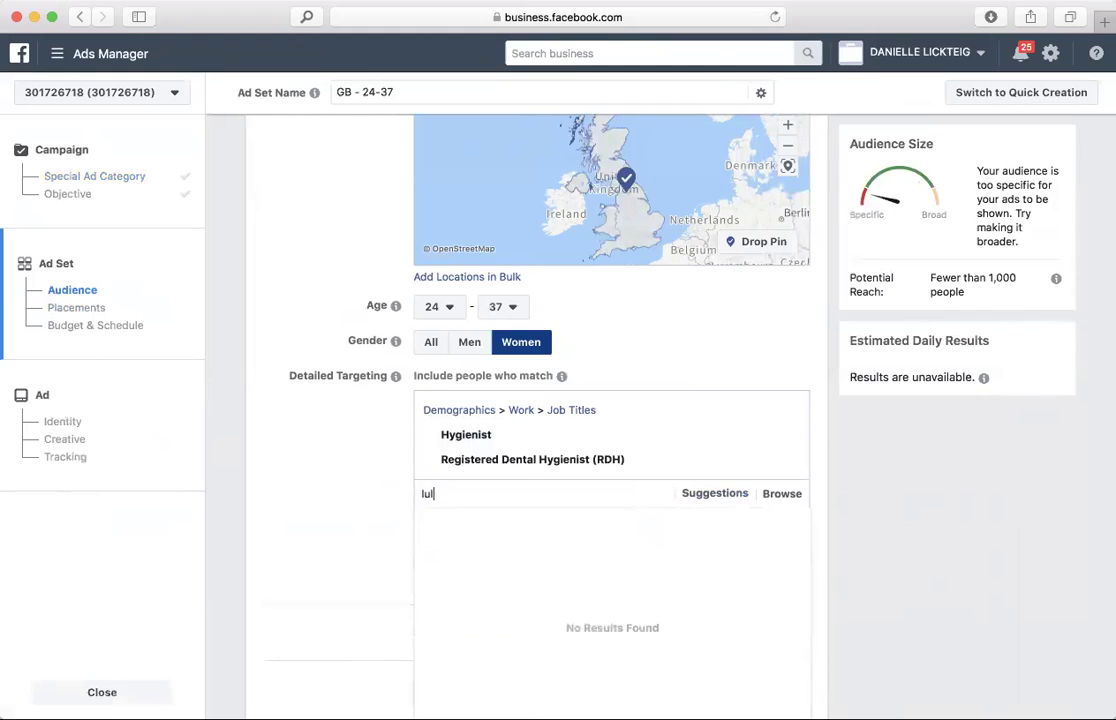
{"action": "type", "text": "ulemon"}
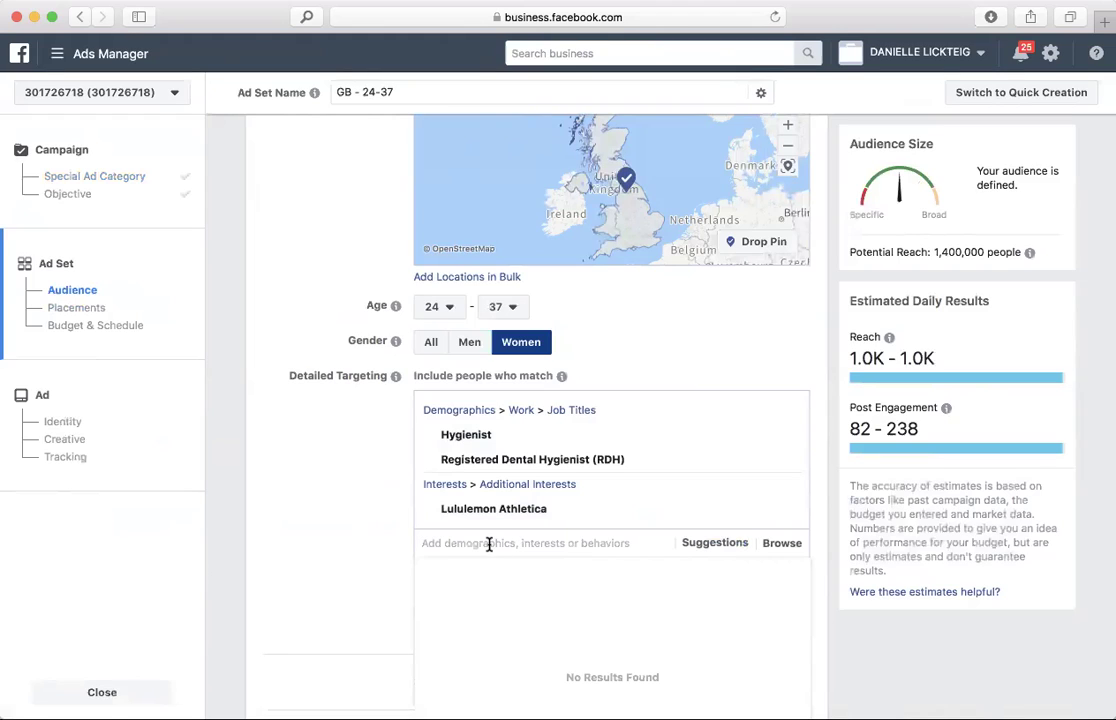
{"action": "type", "text": "Lore"}
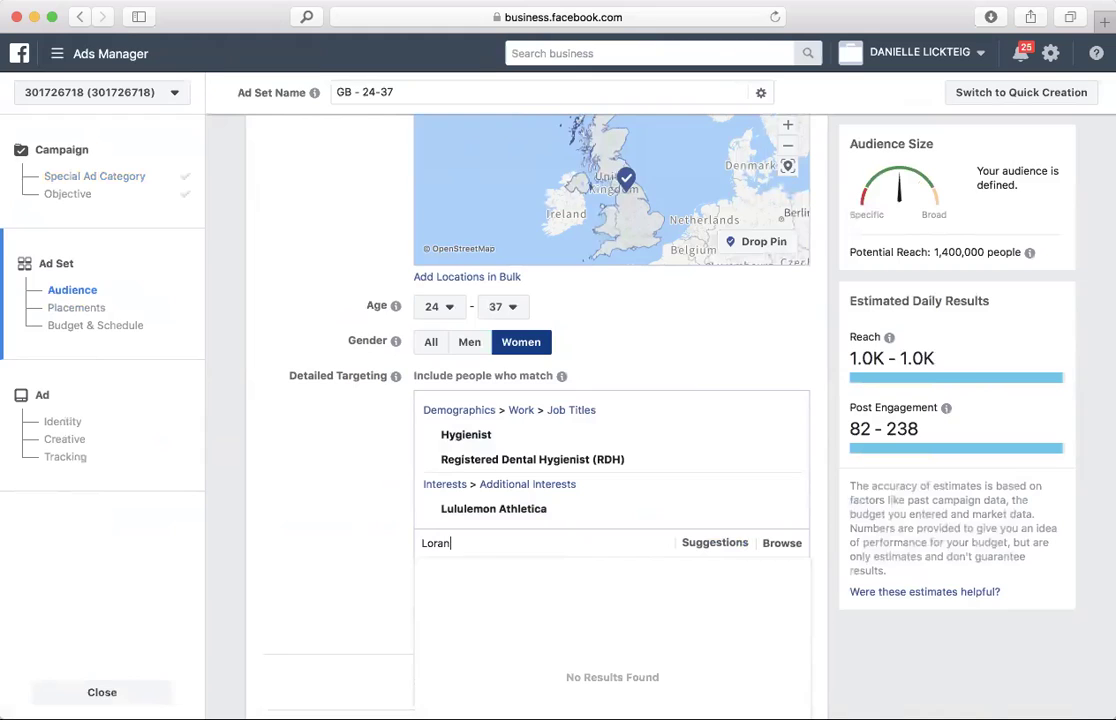
{"action": "key", "text": "BackSpace"}
{"action": "type", "text": "na "}
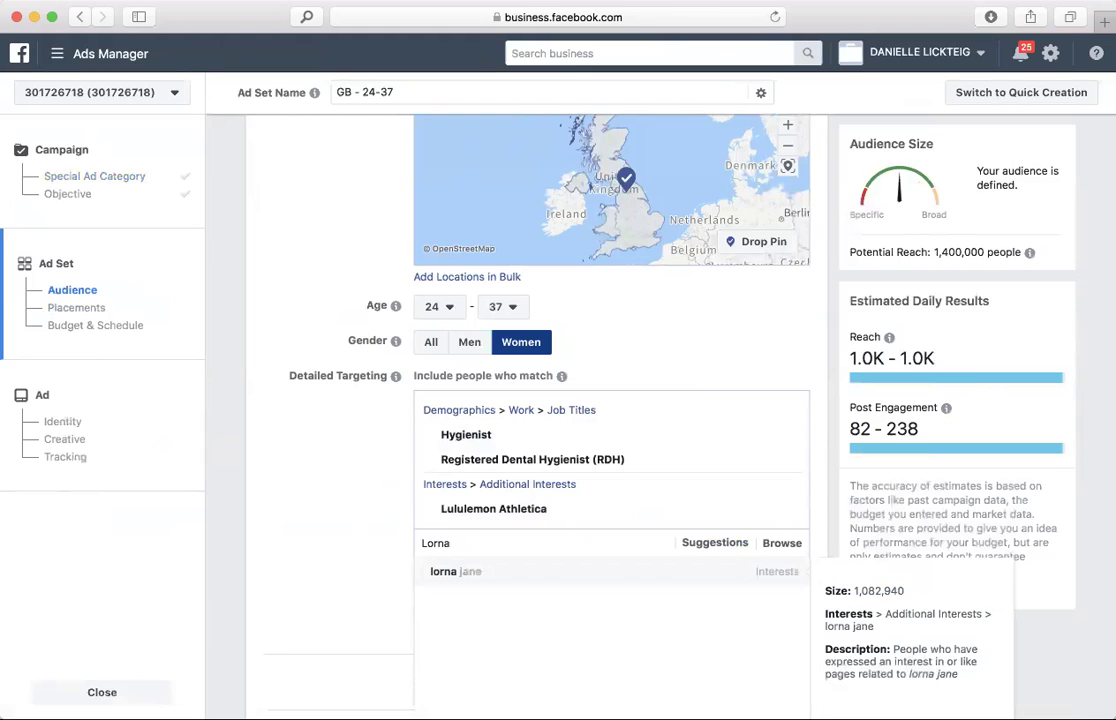
{"action": "type", "text": "jane"}
{"action": "left_click", "coordinate": [489, 578]}
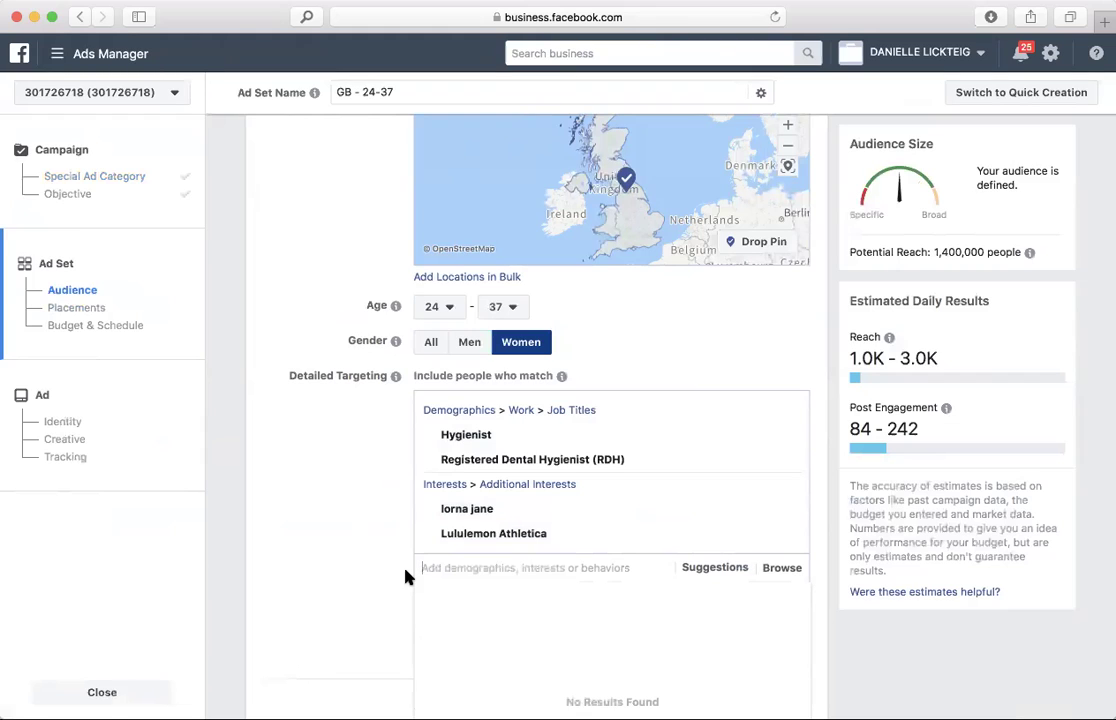
{"action": "left_click", "coordinate": [391, 555]}
Switch the ad set to manually edited placements and exclude the Facebook and Audience Network platforms
{"action": "scroll", "coordinate": [391, 555], "scroll_direction": "down", "scroll_amount": 1}
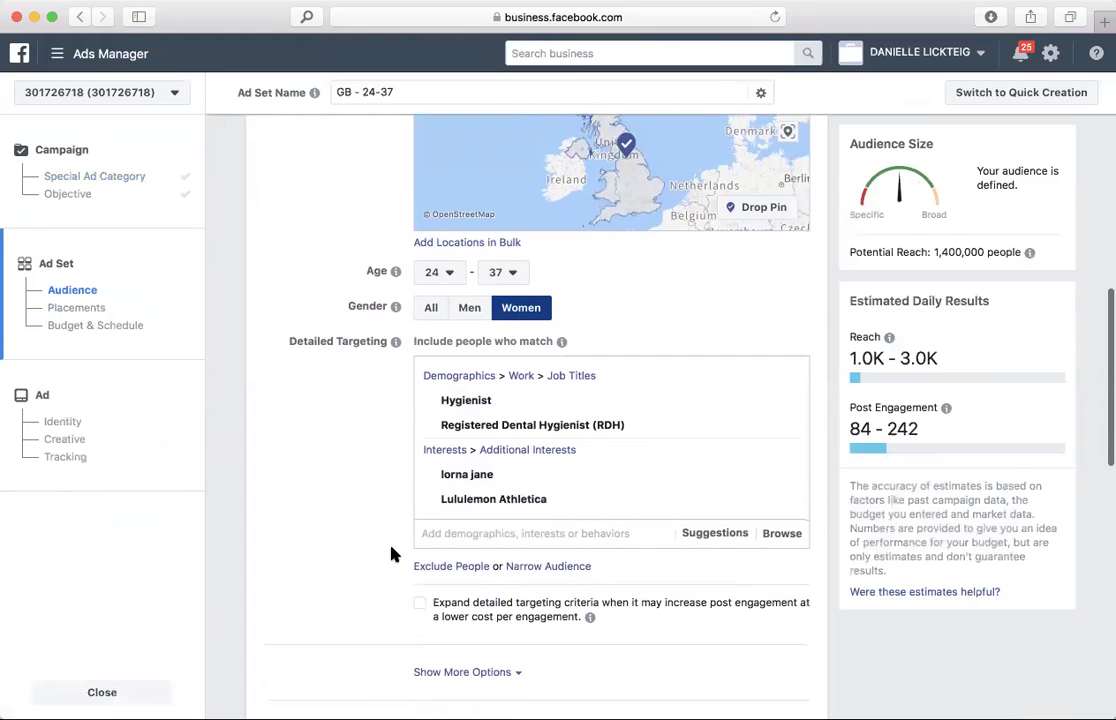
{"action": "scroll", "coordinate": [391, 555], "scroll_direction": "down", "scroll_amount": 3}
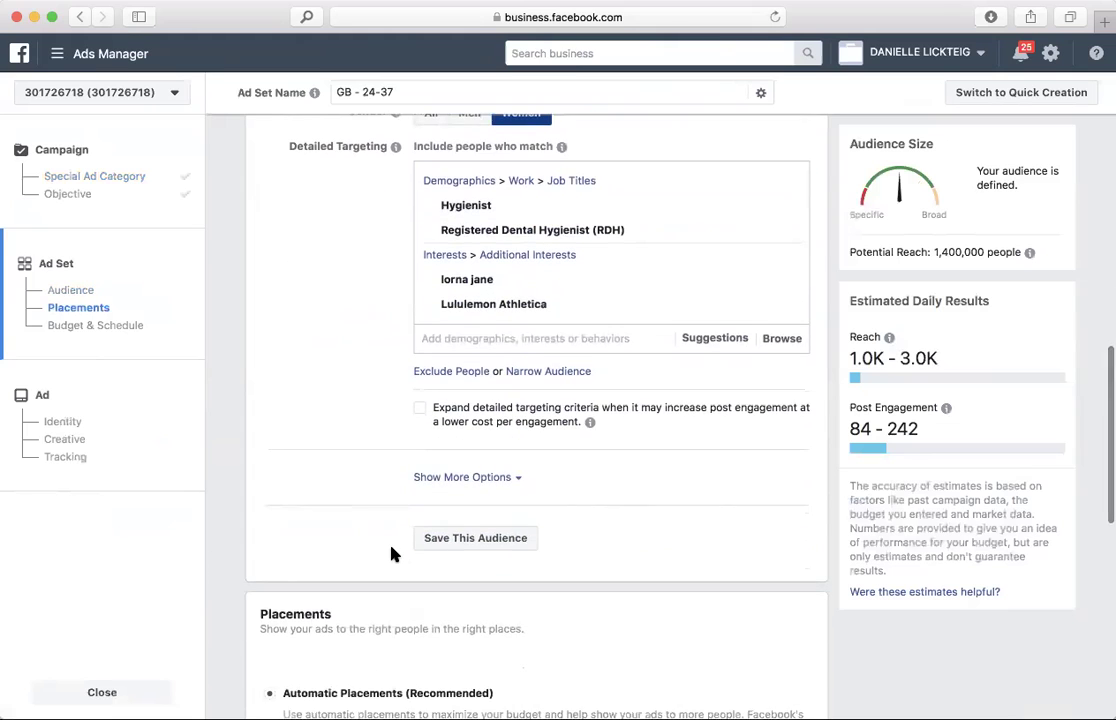
{"action": "scroll", "coordinate": [391, 555], "scroll_direction": "down", "scroll_amount": 3}
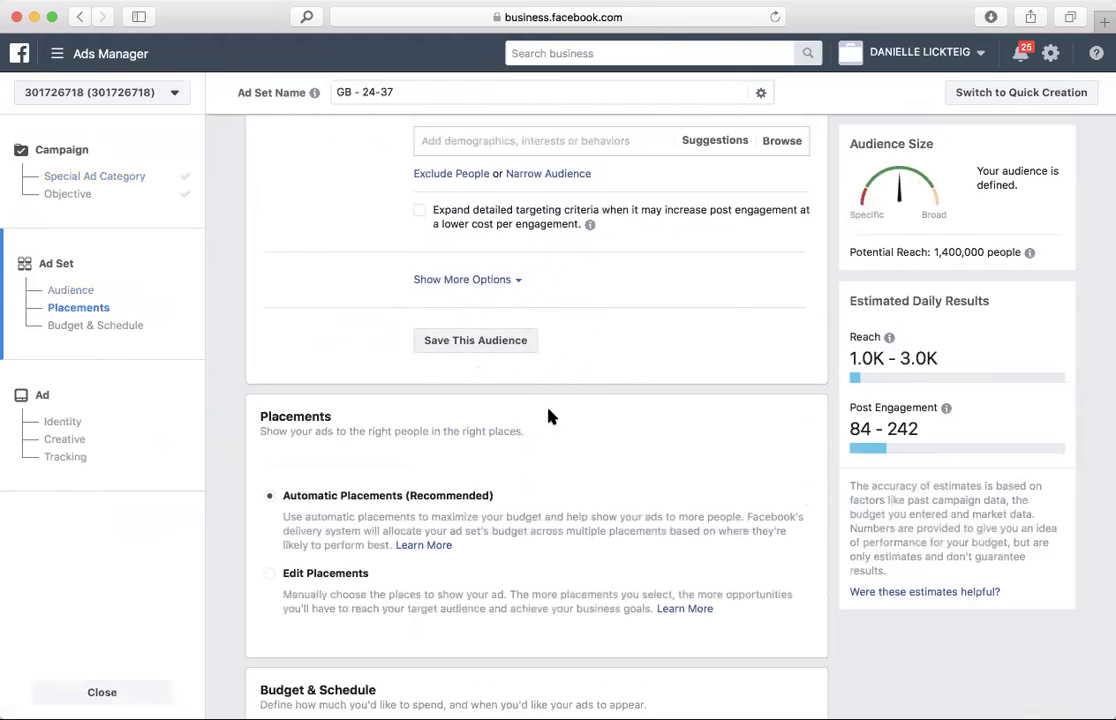
{"action": "scroll", "coordinate": [548, 416], "scroll_direction": "down", "scroll_amount": 3}
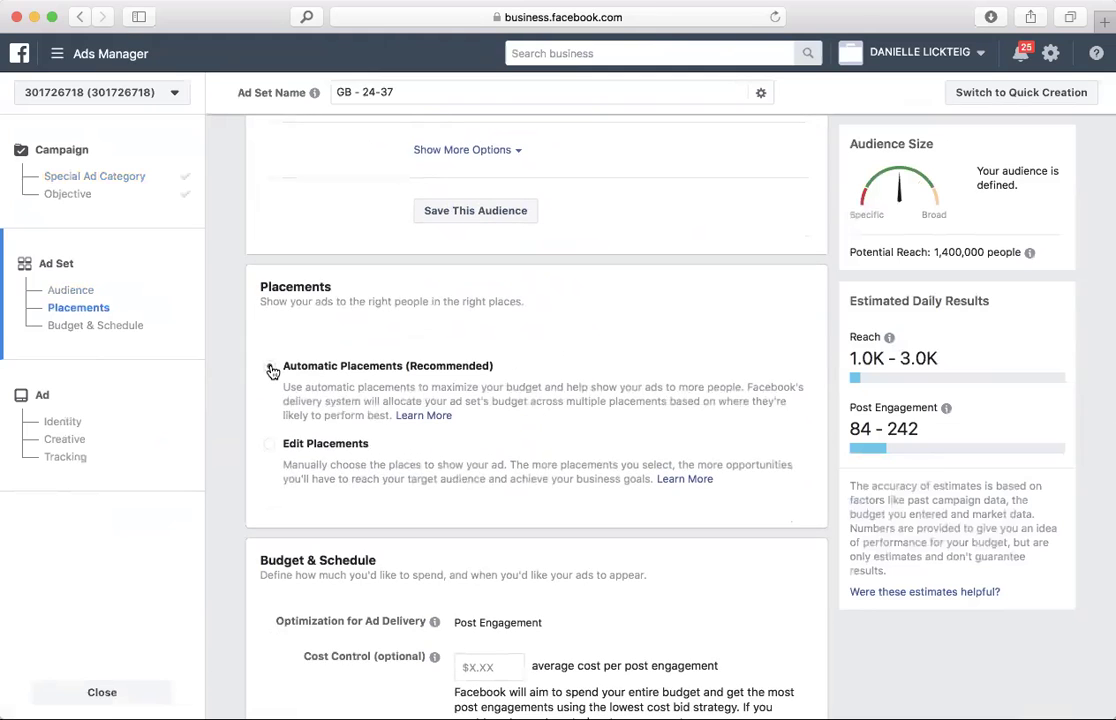
{"action": "left_click", "coordinate": [271, 448]}
{"action": "scroll", "coordinate": [391, 518], "scroll_direction": "down", "scroll_amount": 5}
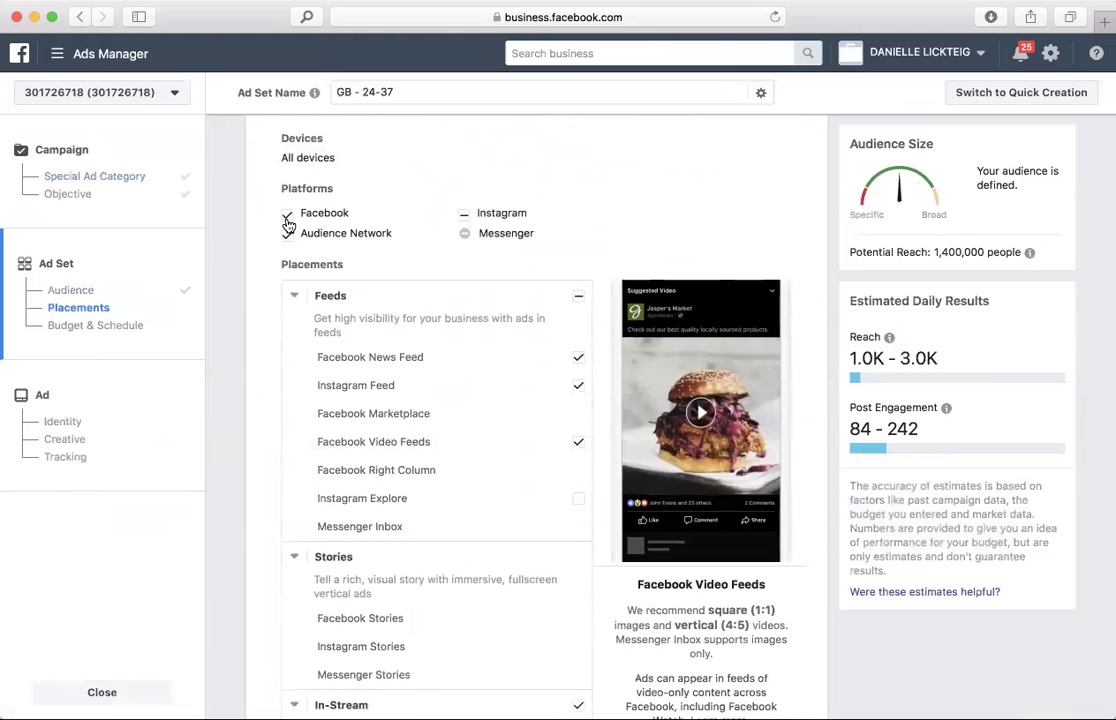
{"action": "left_click", "coordinate": [287, 216]}
{"action": "left_click", "coordinate": [288, 238]}
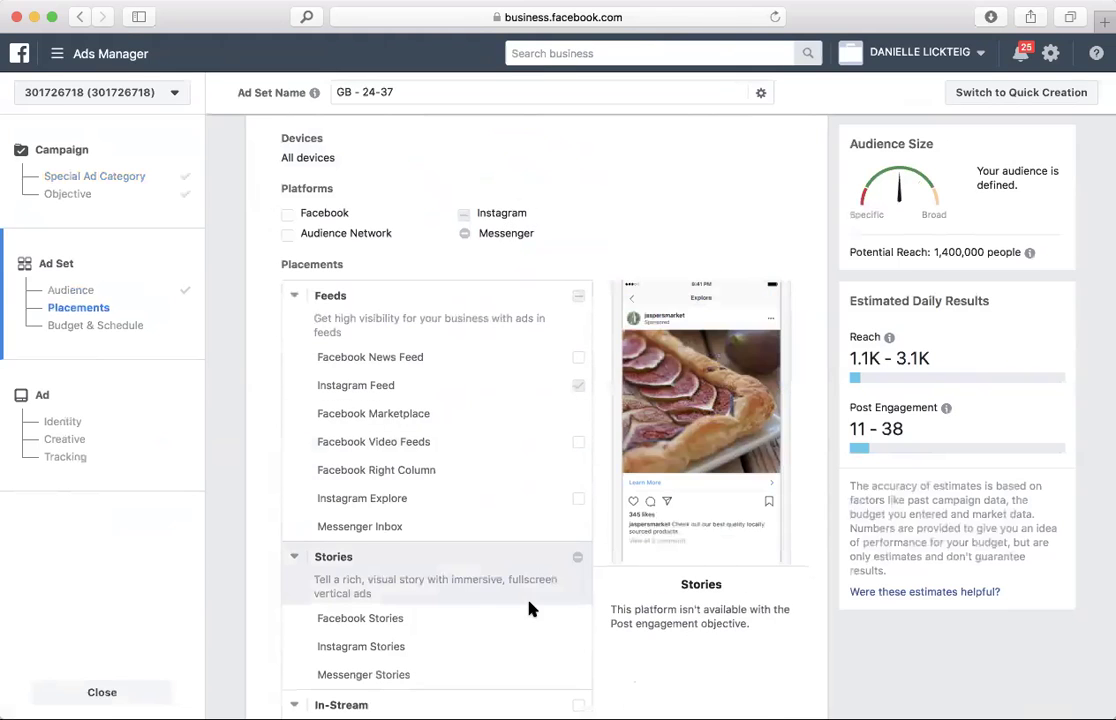
Review the placement list, re-enable the Facebook platform and exclude the Instagram Feed placement
{"action": "scroll", "coordinate": [698, 231], "scroll_direction": "down", "scroll_amount": 1}
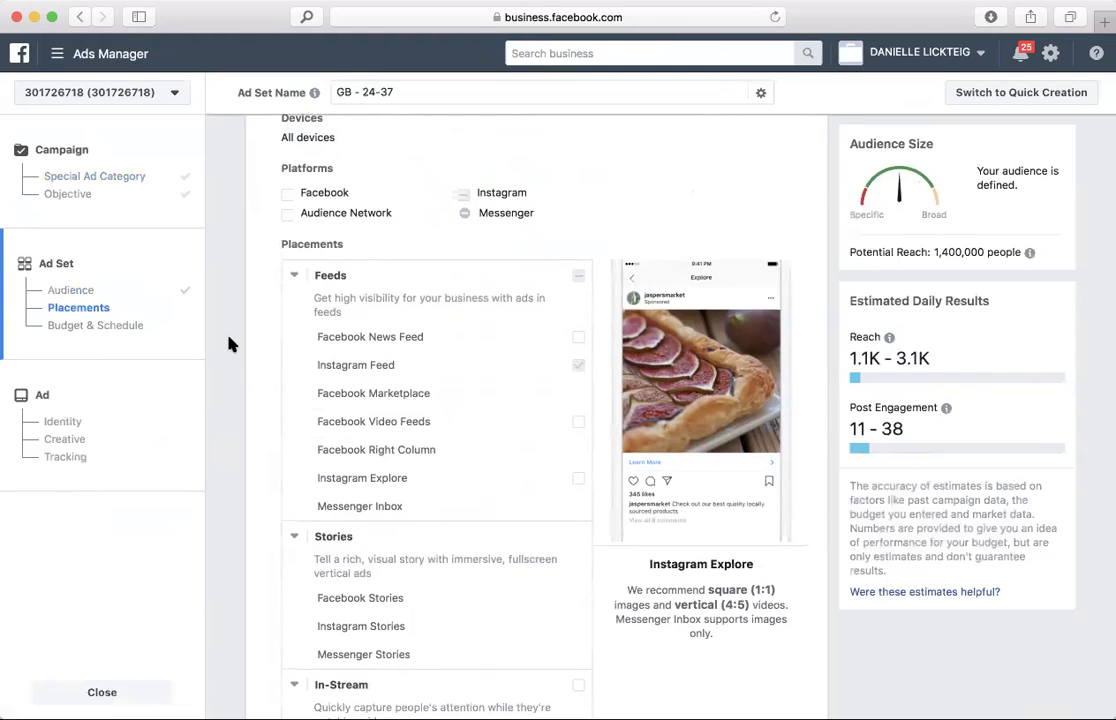
{"action": "scroll", "coordinate": [228, 344], "scroll_direction": "down", "scroll_amount": 3}
{"action": "scroll", "coordinate": [228, 344], "scroll_direction": "down", "scroll_amount": 6}
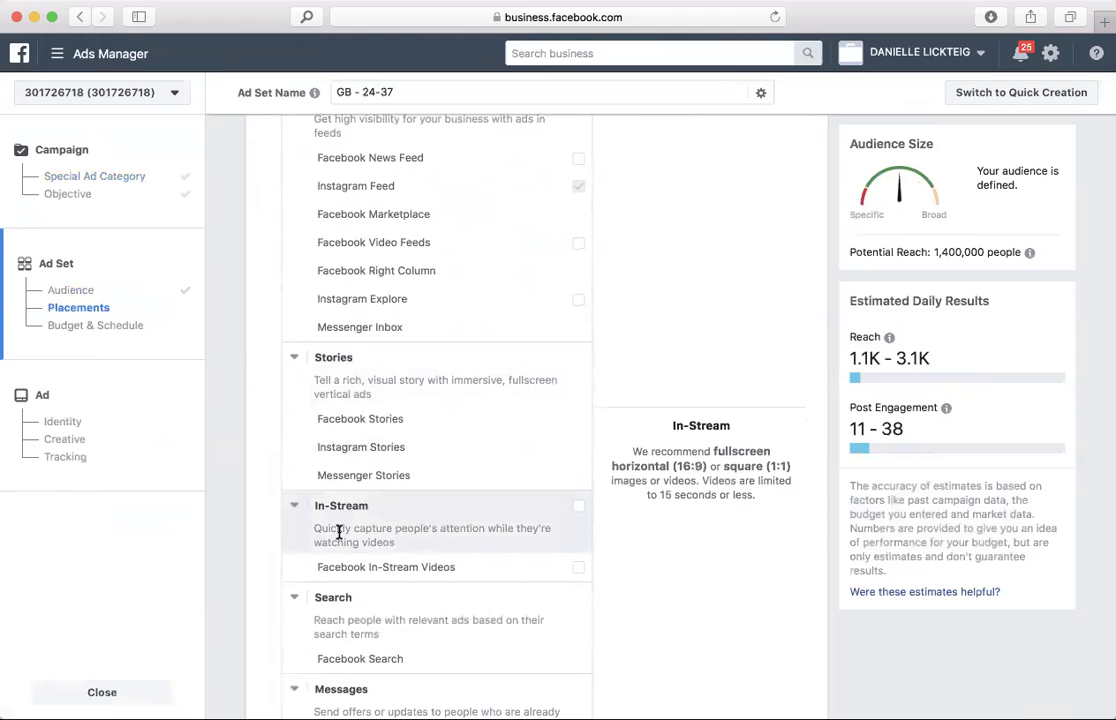
{"action": "scroll", "coordinate": [503, 250], "scroll_direction": "up", "scroll_amount": 5}
{"action": "scroll", "coordinate": [503, 250], "scroll_direction": "up", "scroll_amount": 2}
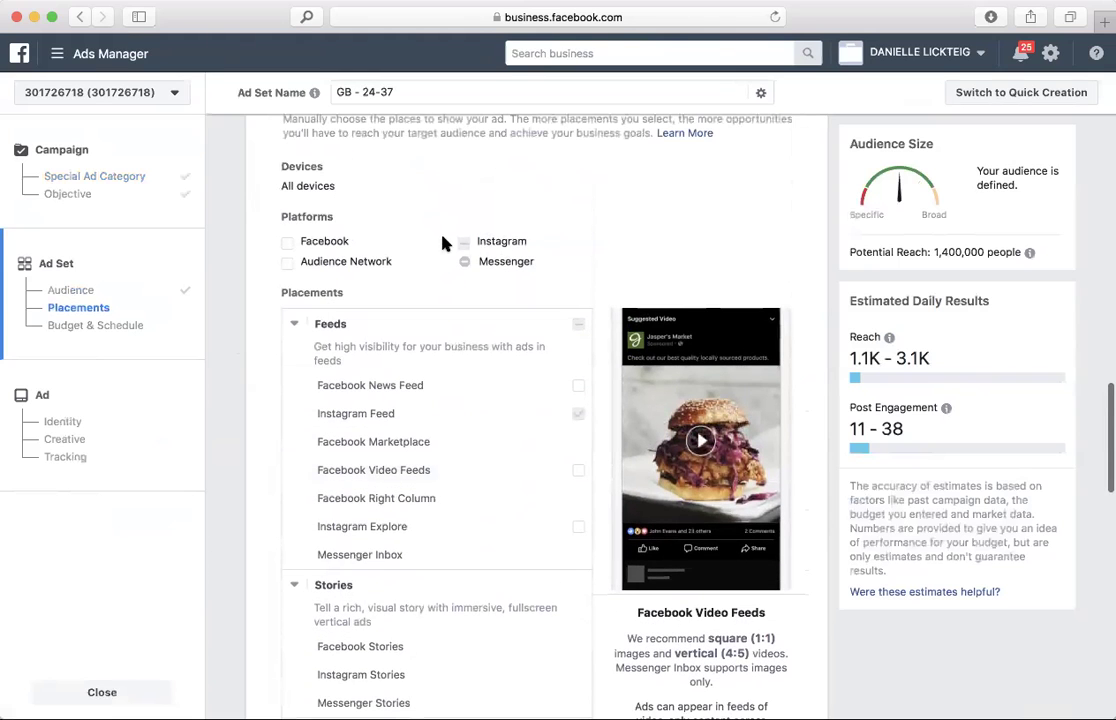
{"action": "left_click", "coordinate": [288, 243]}
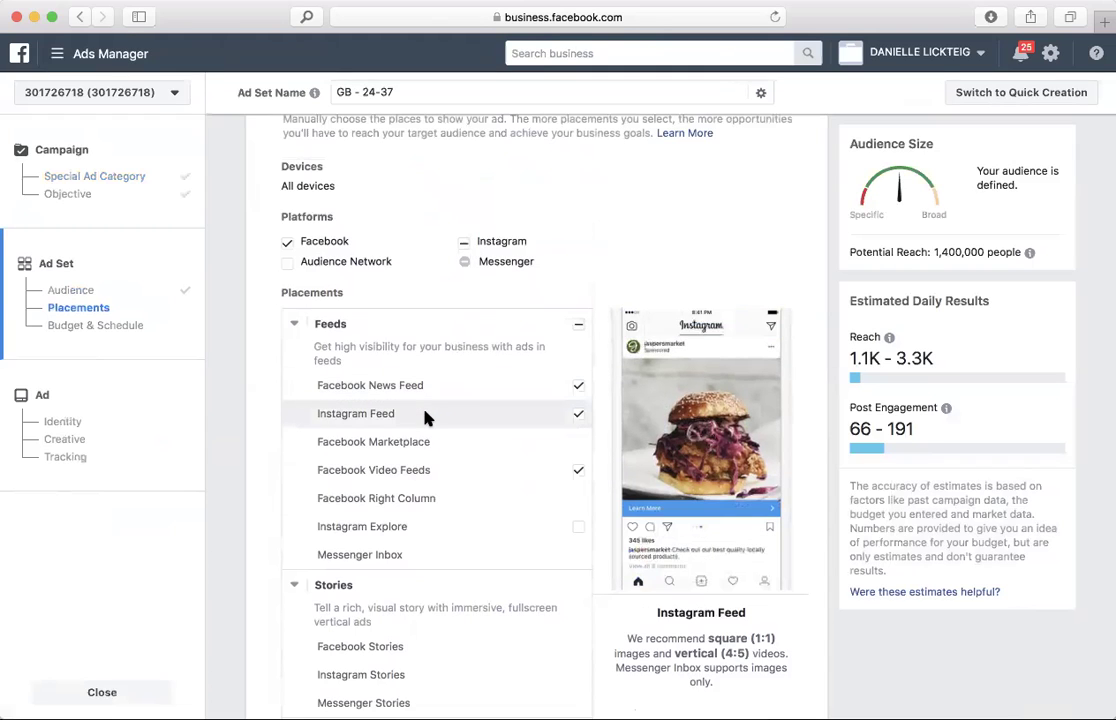
{"action": "left_click", "coordinate": [577, 418]}
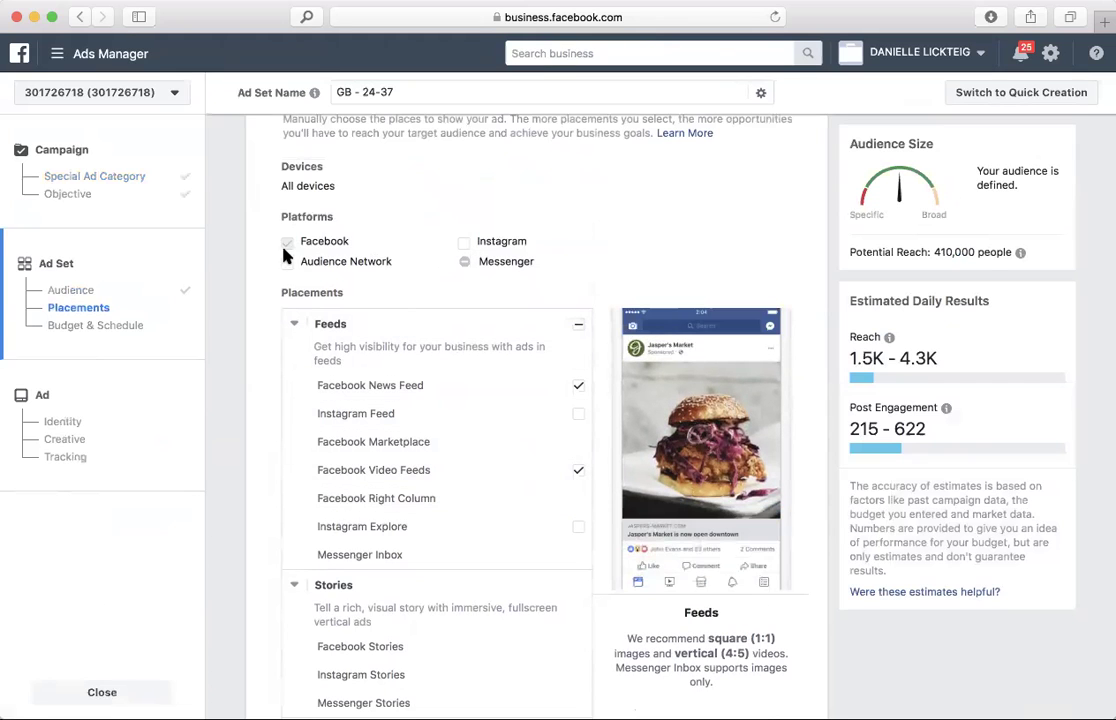
Enable all available Instagram placements and exclude the Facebook platform so the ad set runs on Instagram only
{"action": "left_click", "coordinate": [463, 245]}
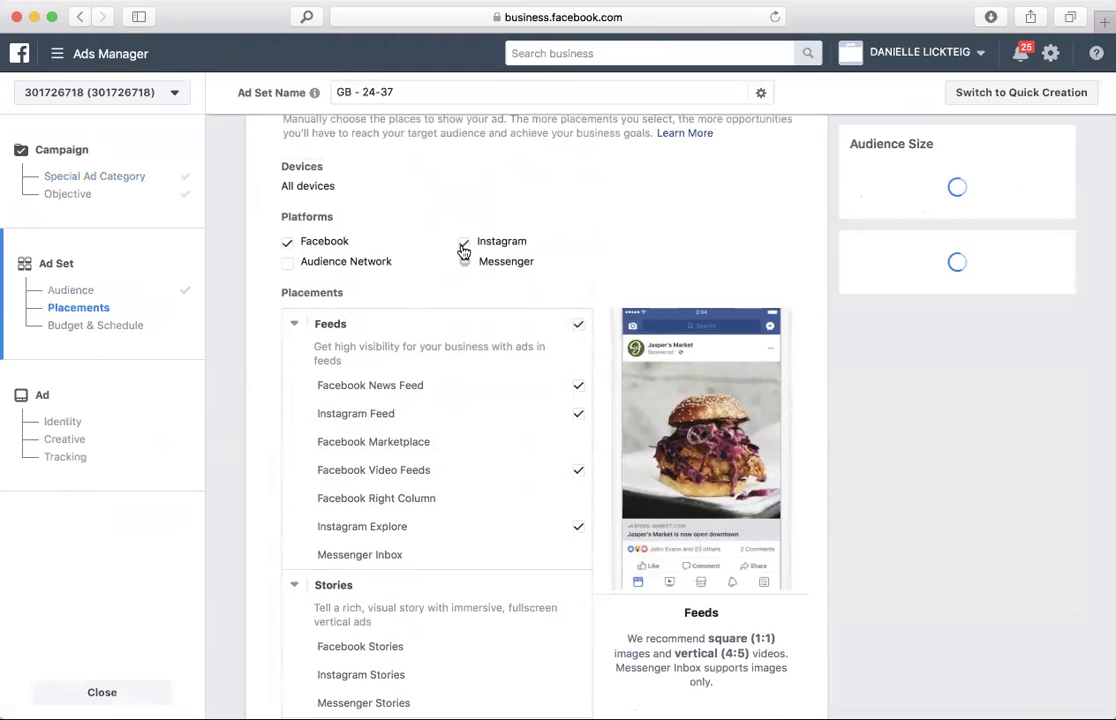
{"action": "left_click", "coordinate": [287, 242]}
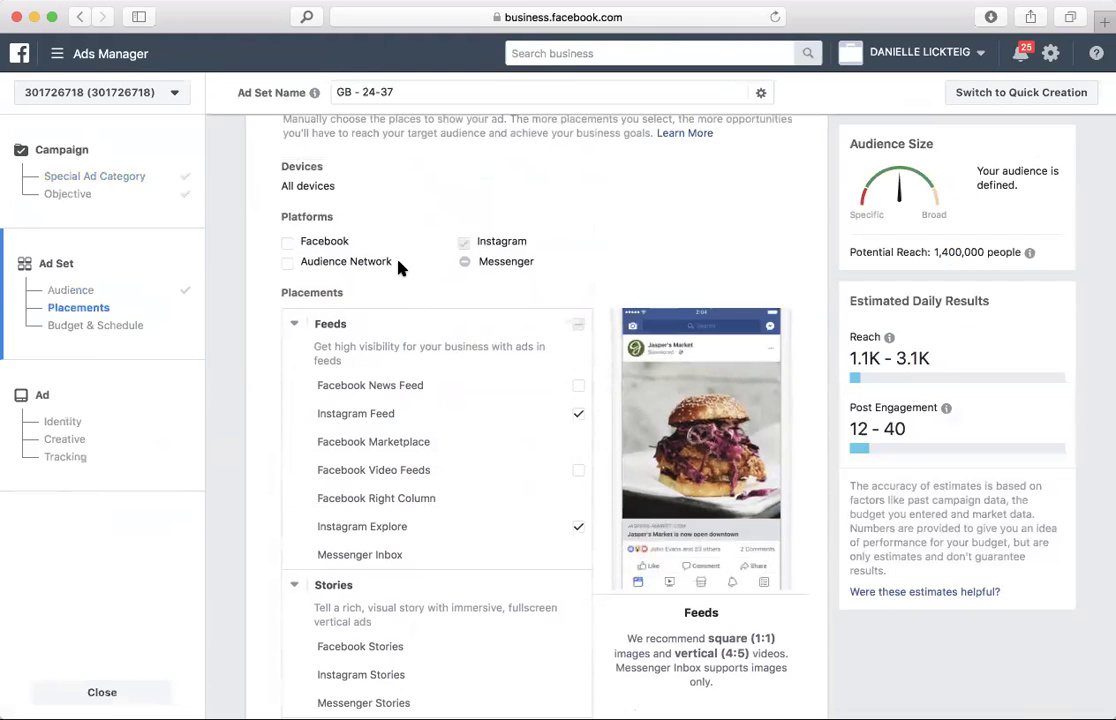
{"action": "scroll", "coordinate": [398, 266], "scroll_direction": "down", "scroll_amount": 4}
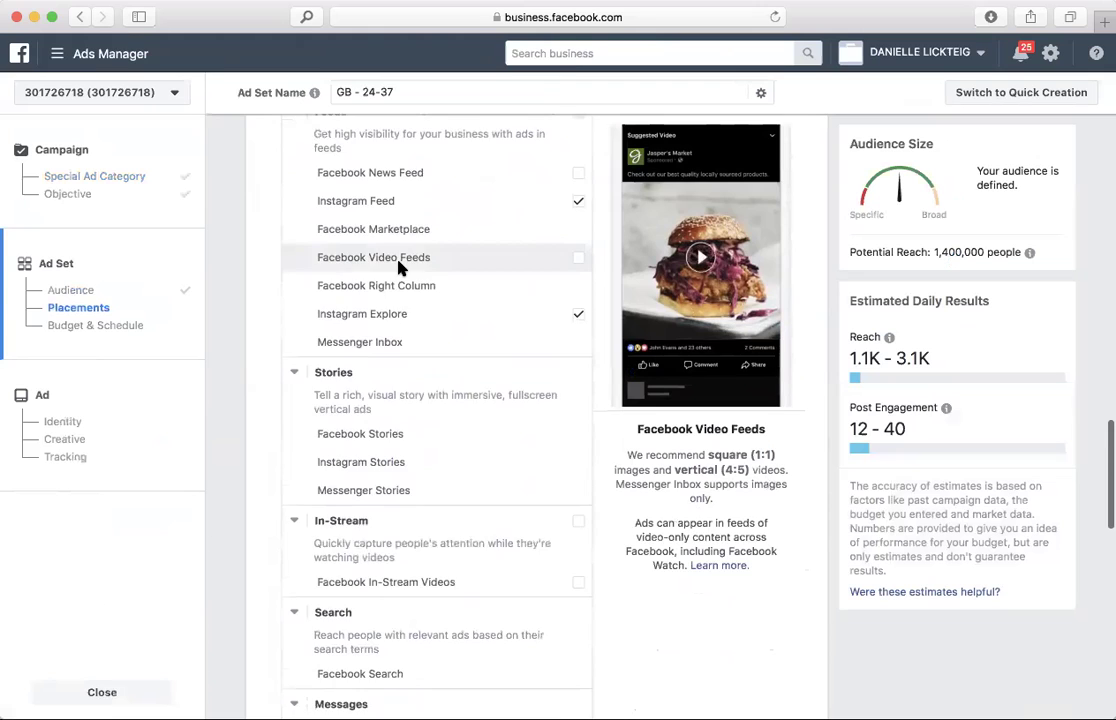
{"action": "scroll", "coordinate": [398, 266], "scroll_direction": "down", "scroll_amount": 10}
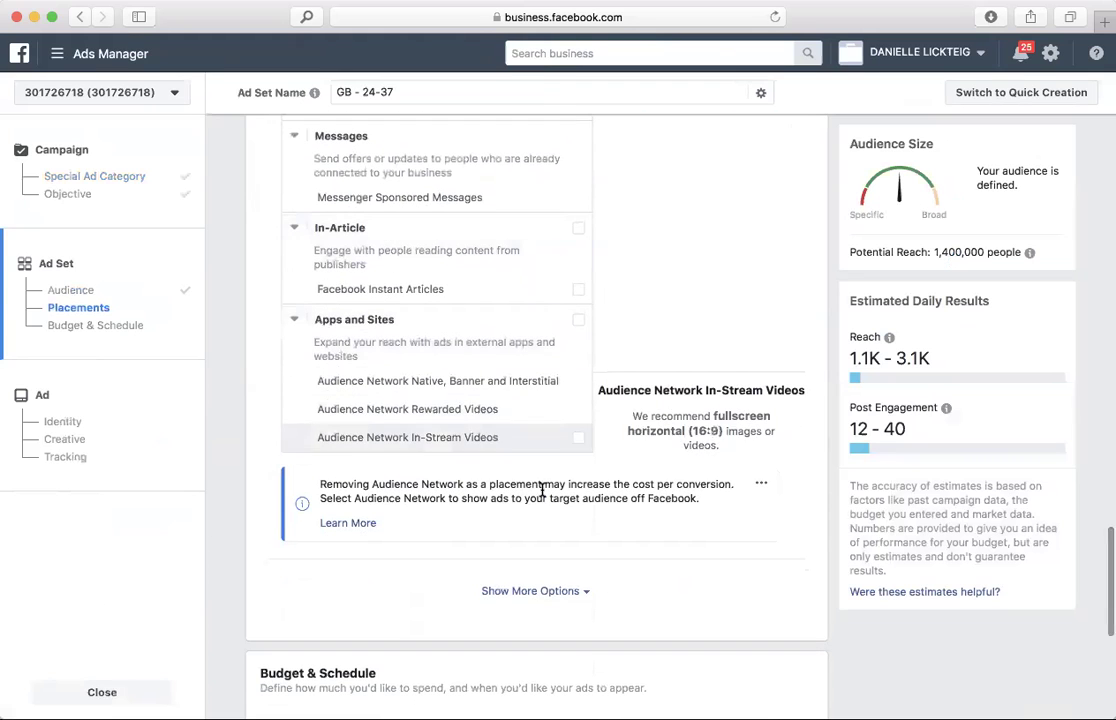
Switch the ad set's budget type to Lifetime Budget and set the amount to $50.00
{"action": "scroll", "coordinate": [553, 563], "scroll_direction": "down", "scroll_amount": 3}
{"action": "scroll", "coordinate": [553, 563], "scroll_direction": "down", "scroll_amount": 4}
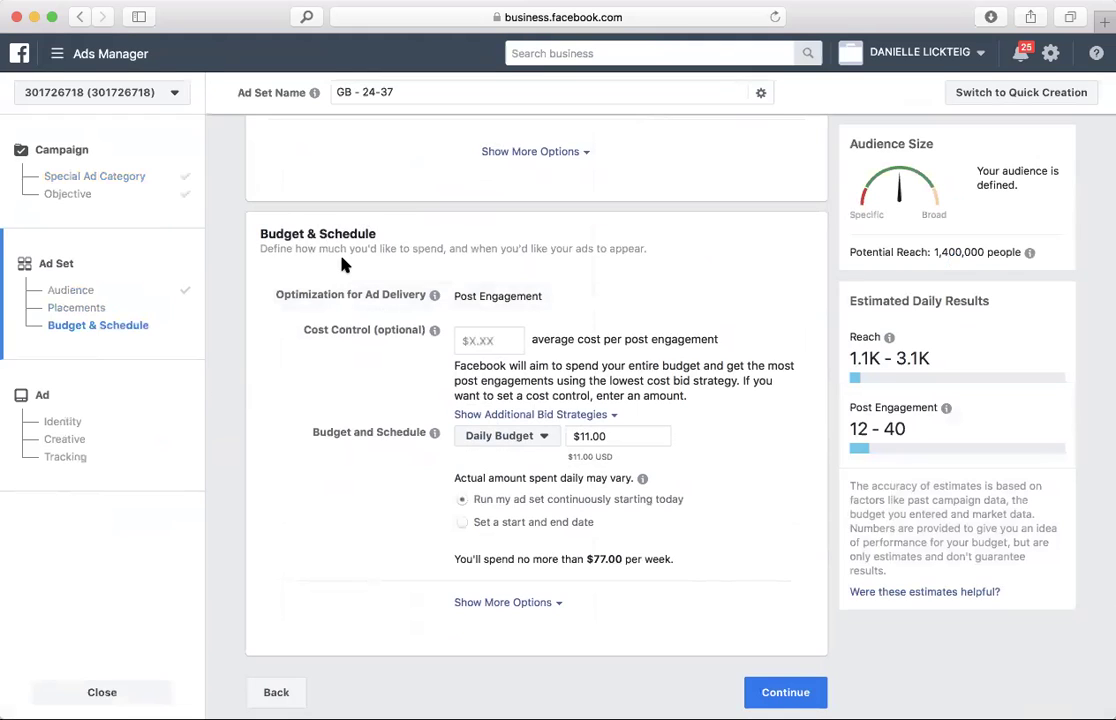
{"action": "left_click", "coordinate": [525, 438]}
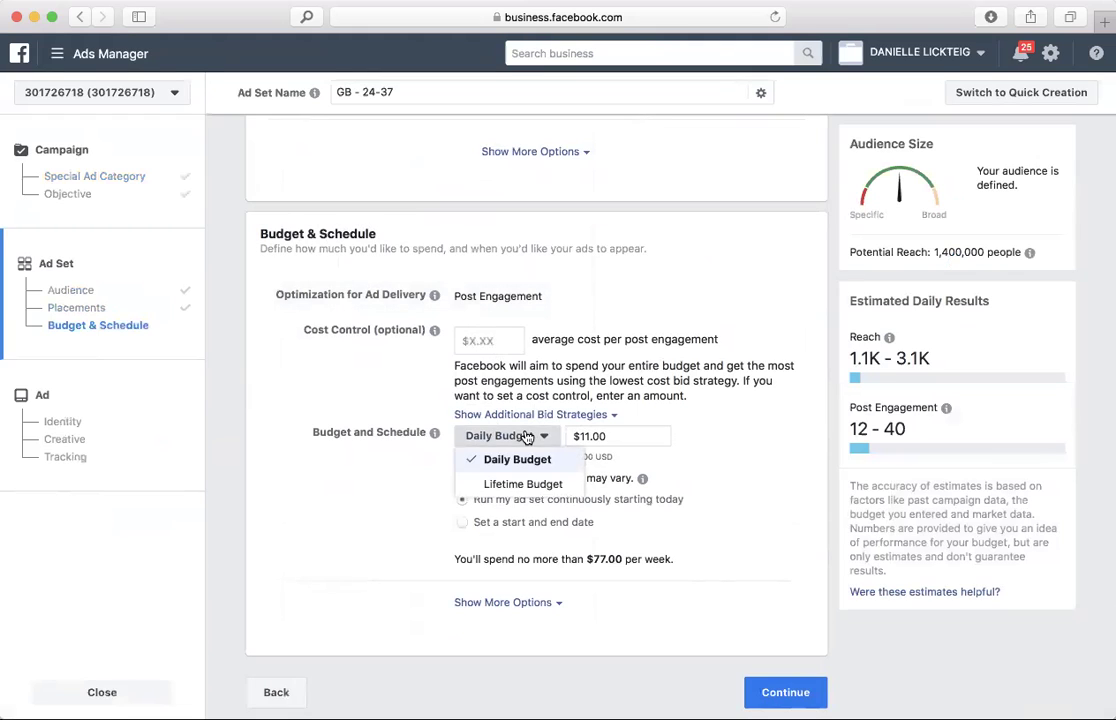
{"action": "left_click", "coordinate": [512, 483]}
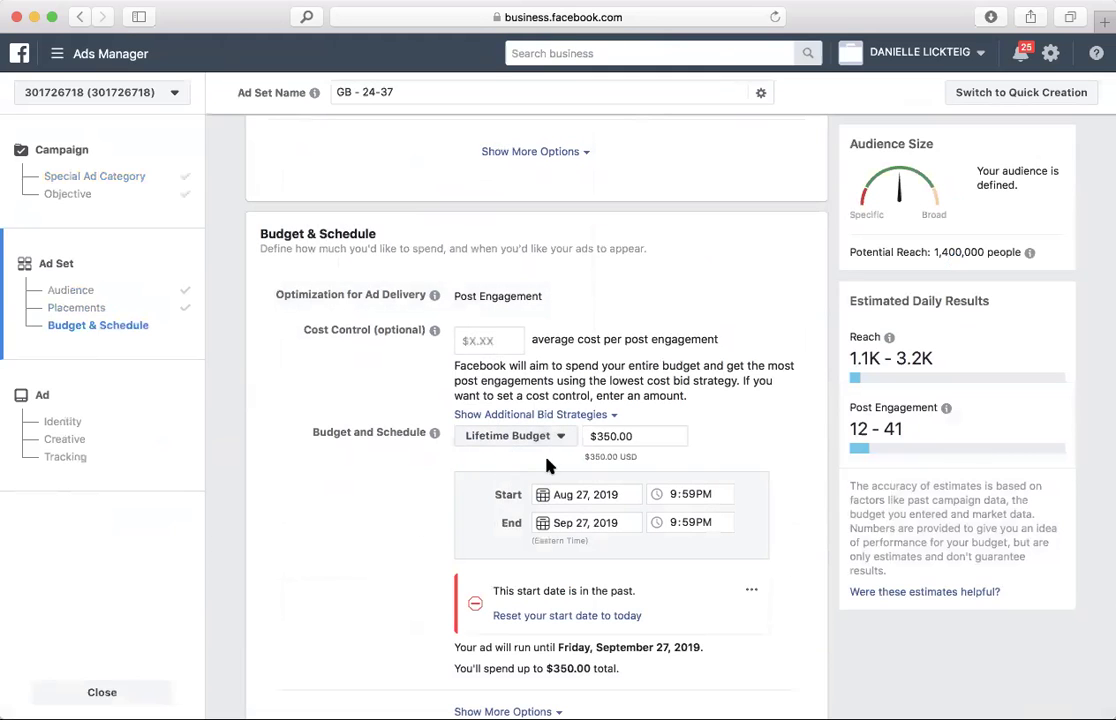
{"action": "left_click", "coordinate": [618, 436]}
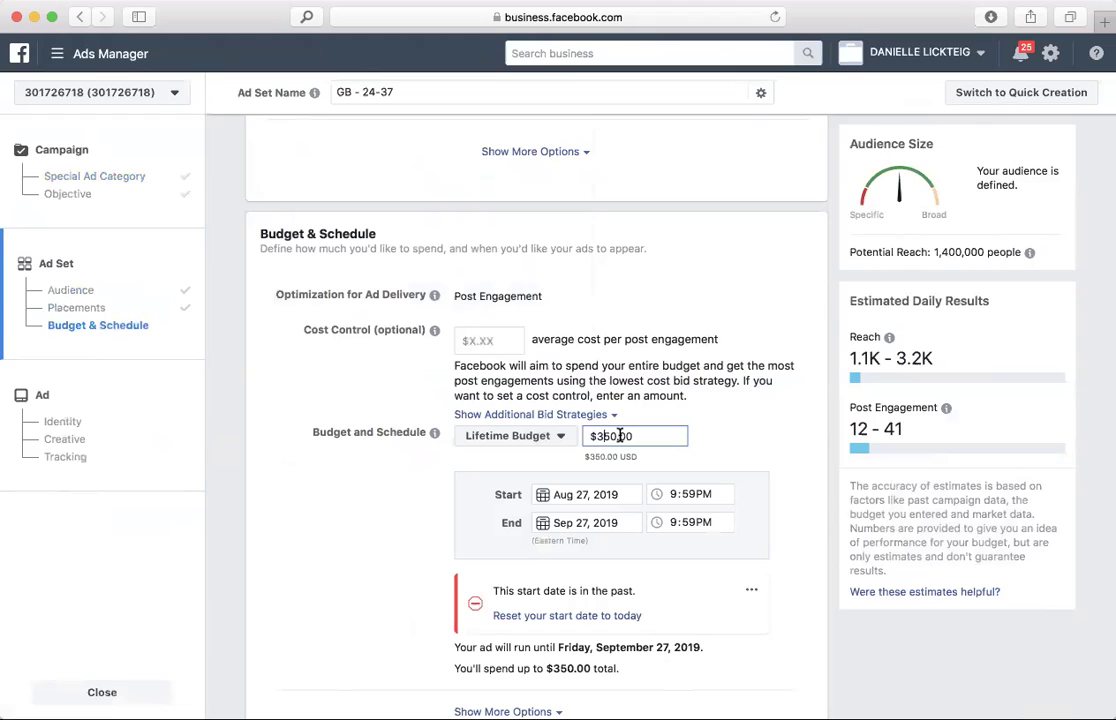
{"action": "key", "text": "BackSpace"}
{"action": "key", "text": "BackSpace"}
{"action": "type", "text": "5"}
Set the ad set's end date to August 30, 2019 and continue to the ad setup
{"action": "left_click", "coordinate": [543, 524]}
{"action": "left_click", "coordinate": [545, 528]}
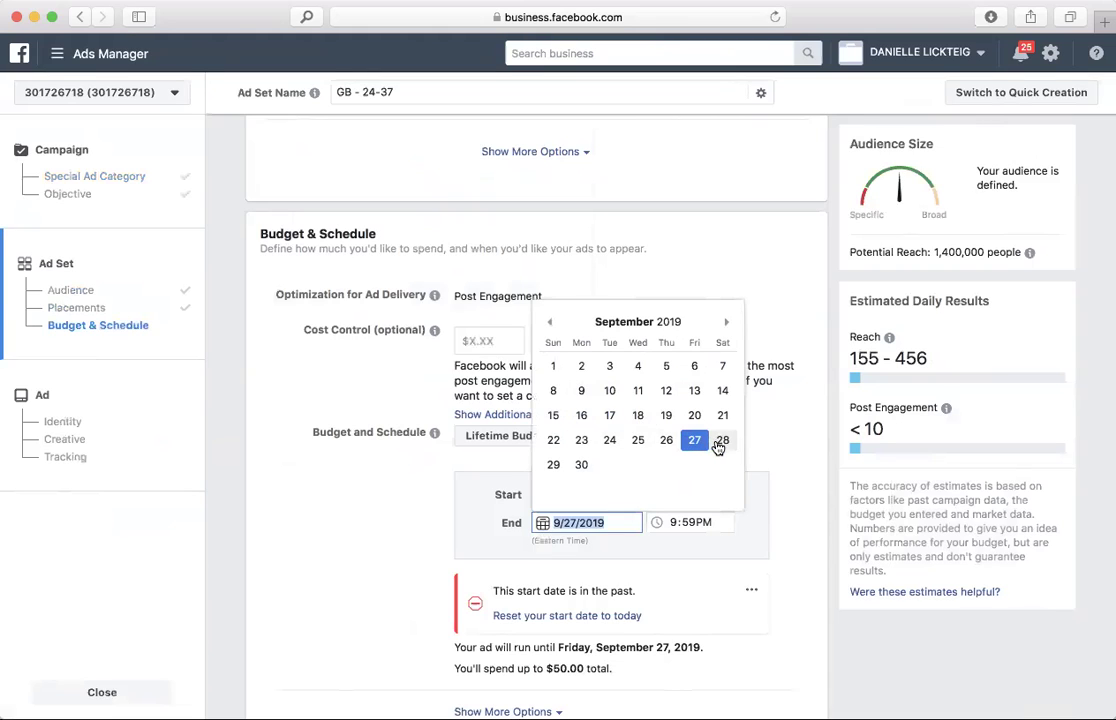
{"action": "left_click", "coordinate": [727, 325]}
{"action": "left_click", "coordinate": [550, 325]}
{"action": "left_click", "coordinate": [550, 325]}
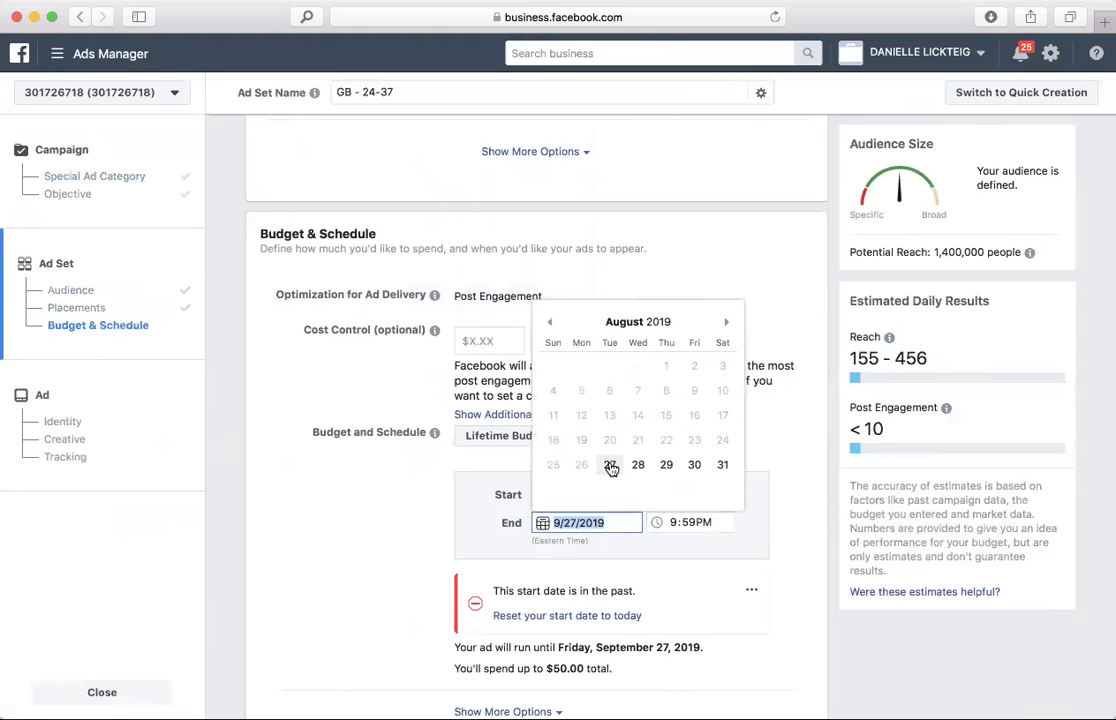
{"action": "left_click", "coordinate": [700, 472]}
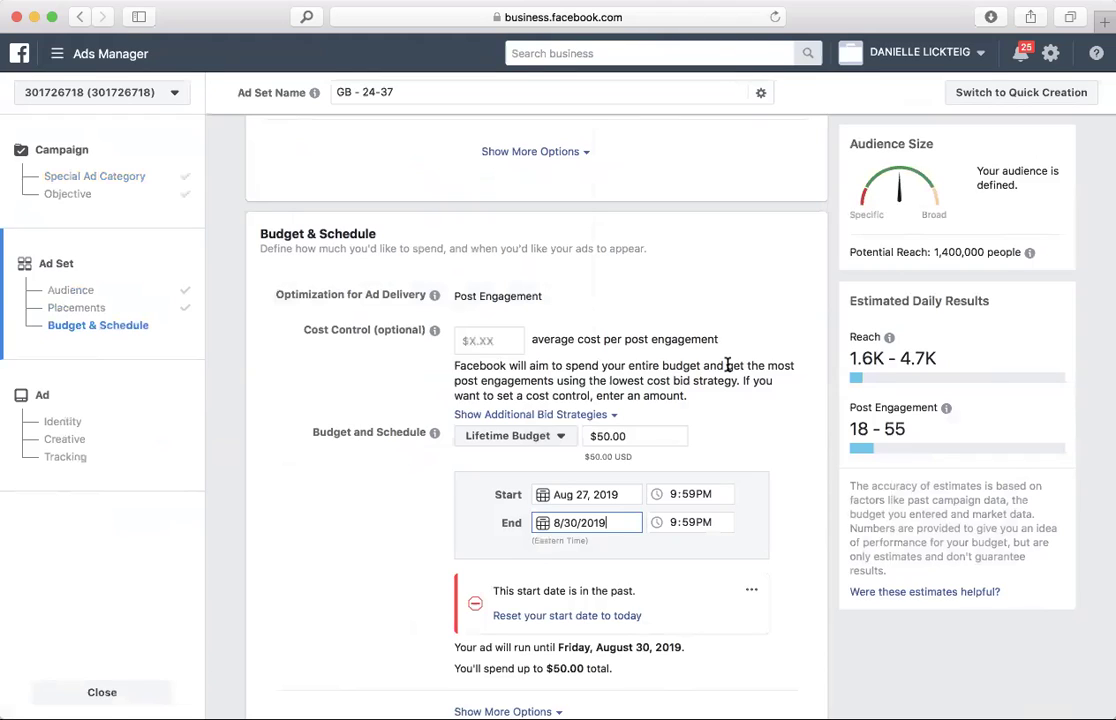
{"action": "scroll", "coordinate": [727, 365], "scroll_direction": "down", "scroll_amount": 2}
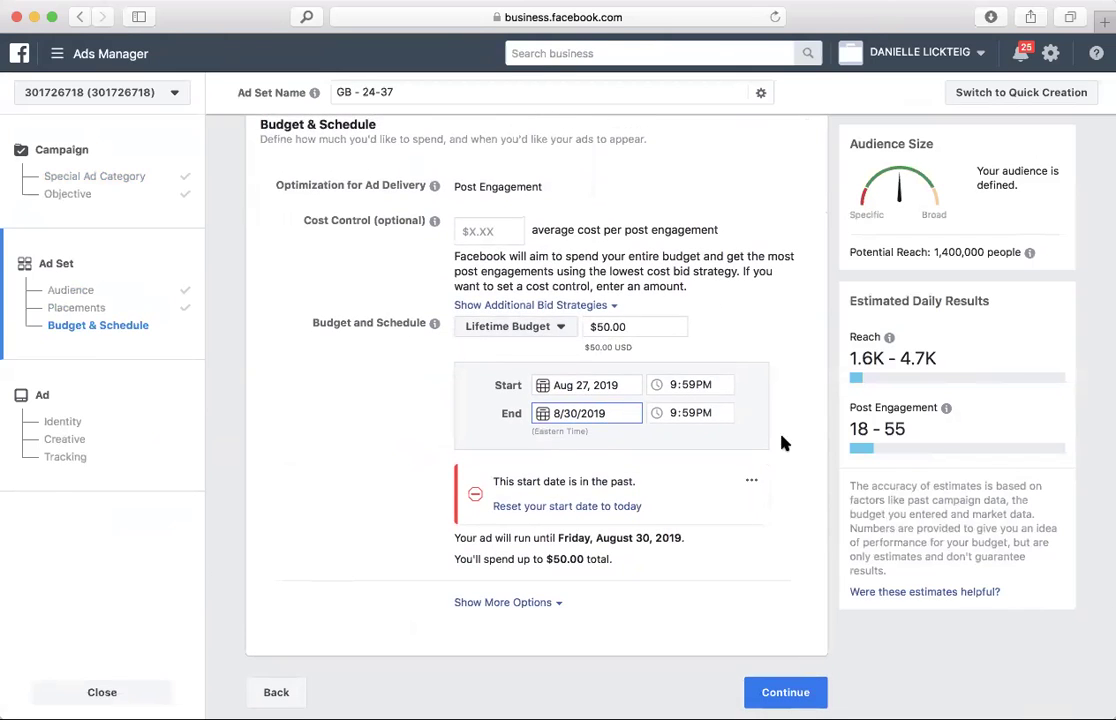
{"action": "left_click", "coordinate": [786, 692]}
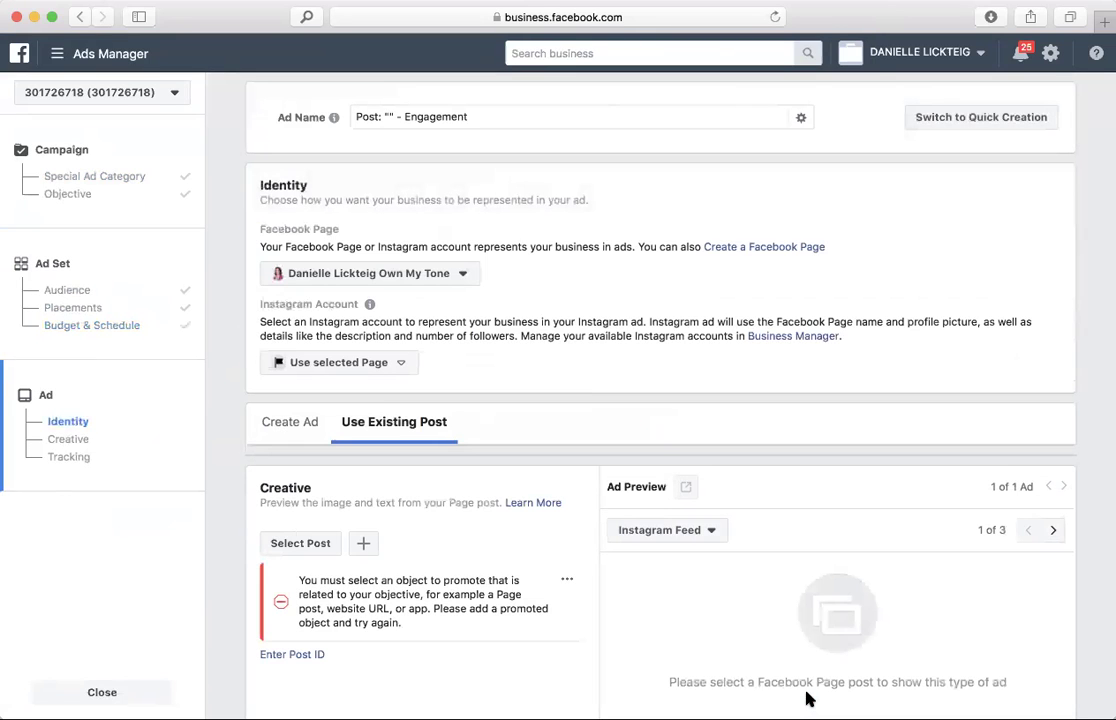
Use the existing Facebook Page post beginning "The girl on the left was...." as the ad creative
{"action": "scroll", "coordinate": [471, 540], "scroll_direction": "down", "scroll_amount": 3}
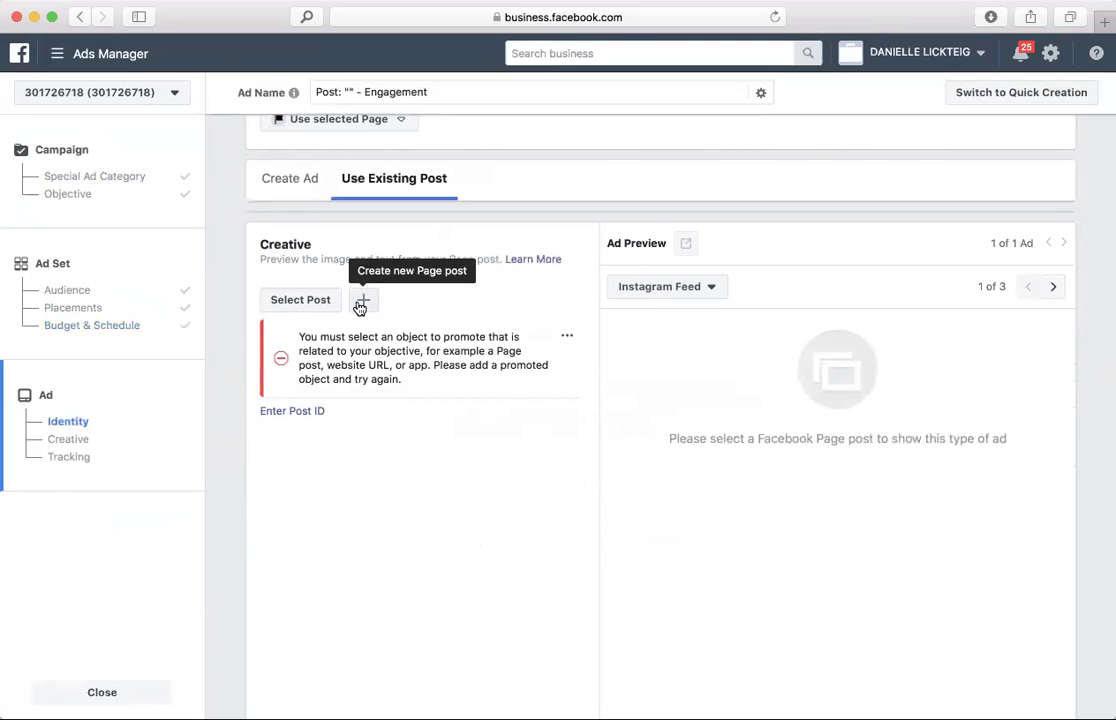
{"action": "left_click", "coordinate": [322, 307]}
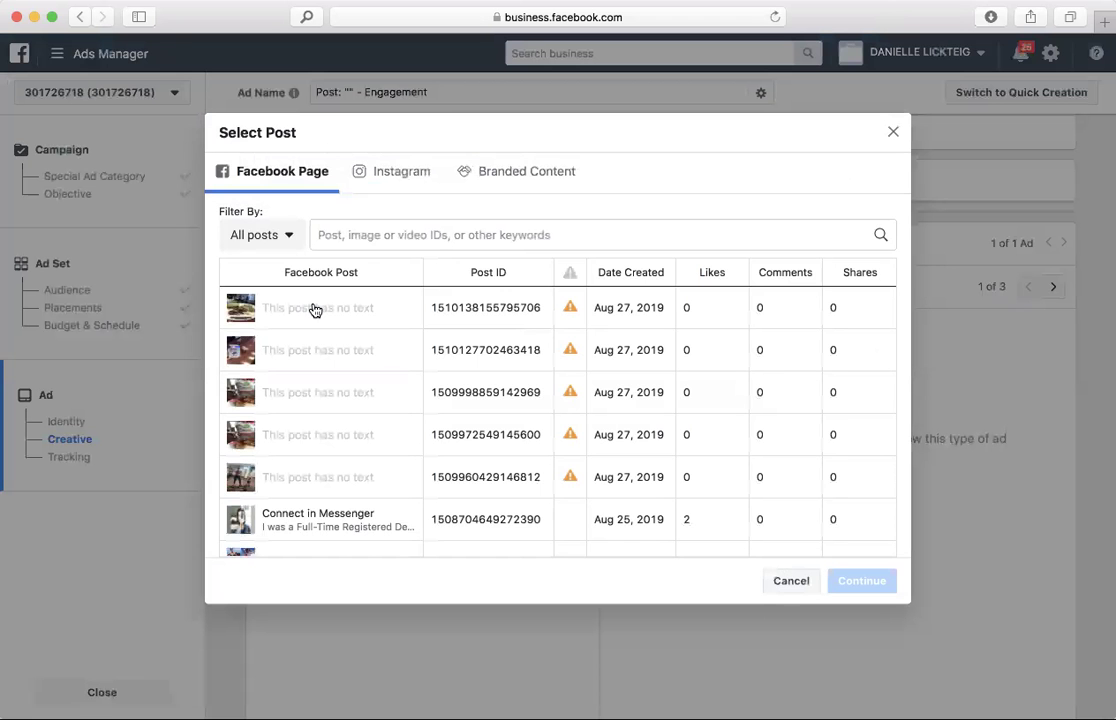
{"action": "left_click", "coordinate": [401, 172]}
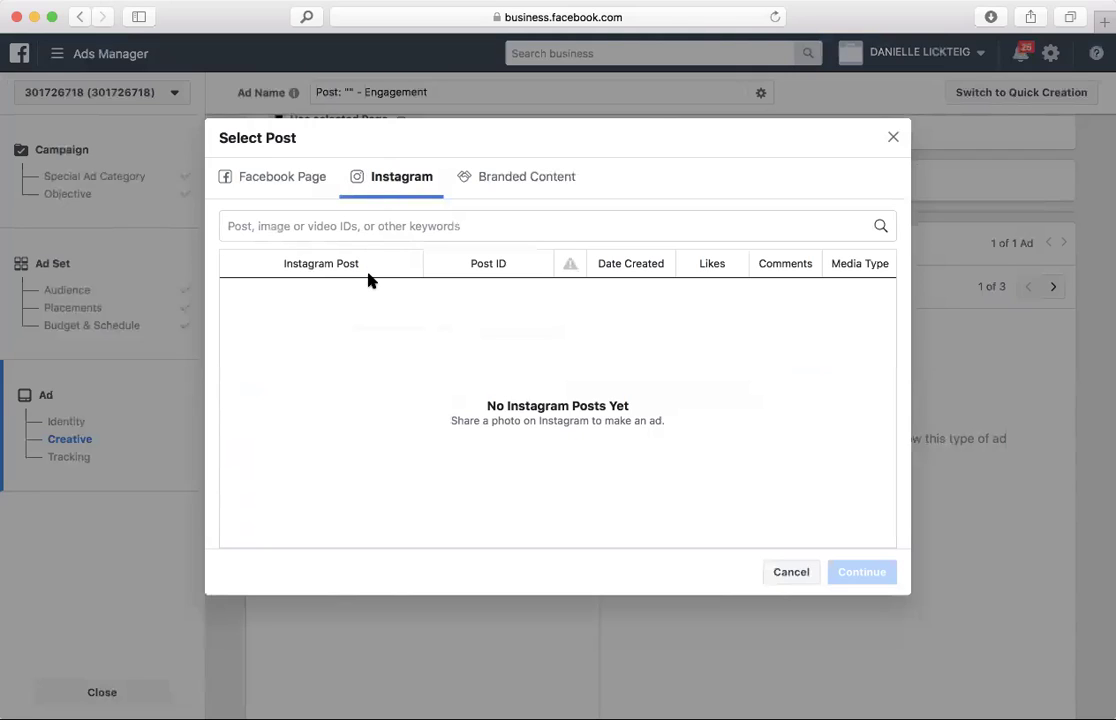
{"action": "left_click", "coordinate": [272, 180]}
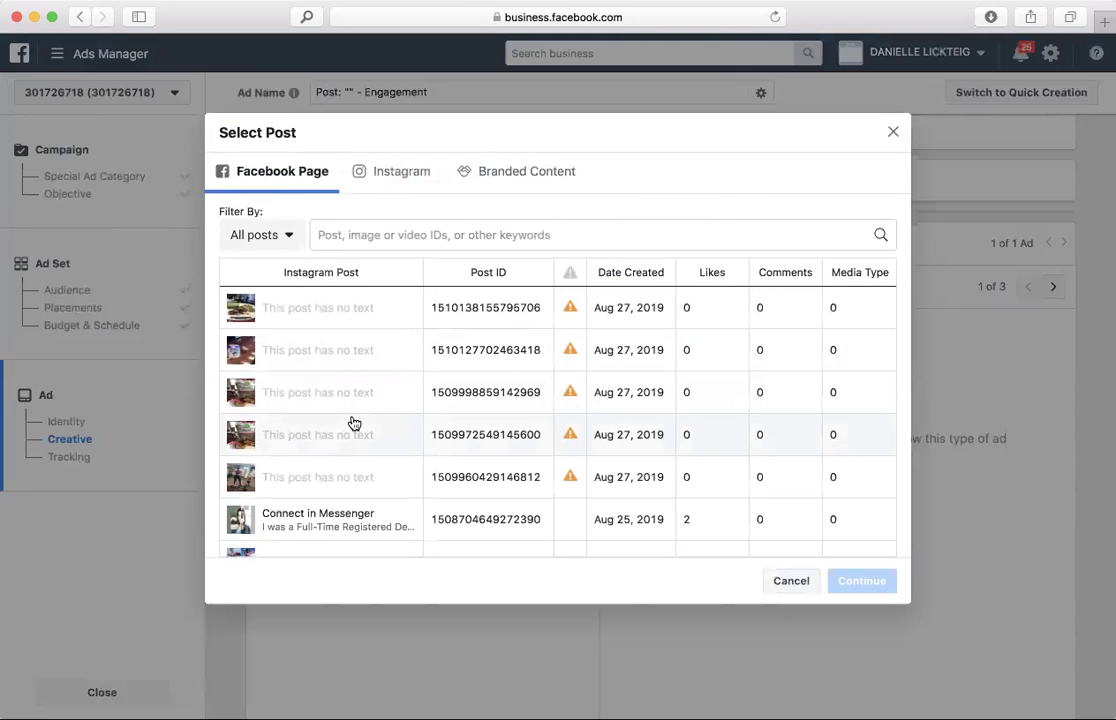
{"action": "scroll", "coordinate": [351, 423], "scroll_direction": "down", "scroll_amount": 5}
{"action": "scroll", "coordinate": [351, 423], "scroll_direction": "up", "scroll_amount": 2}
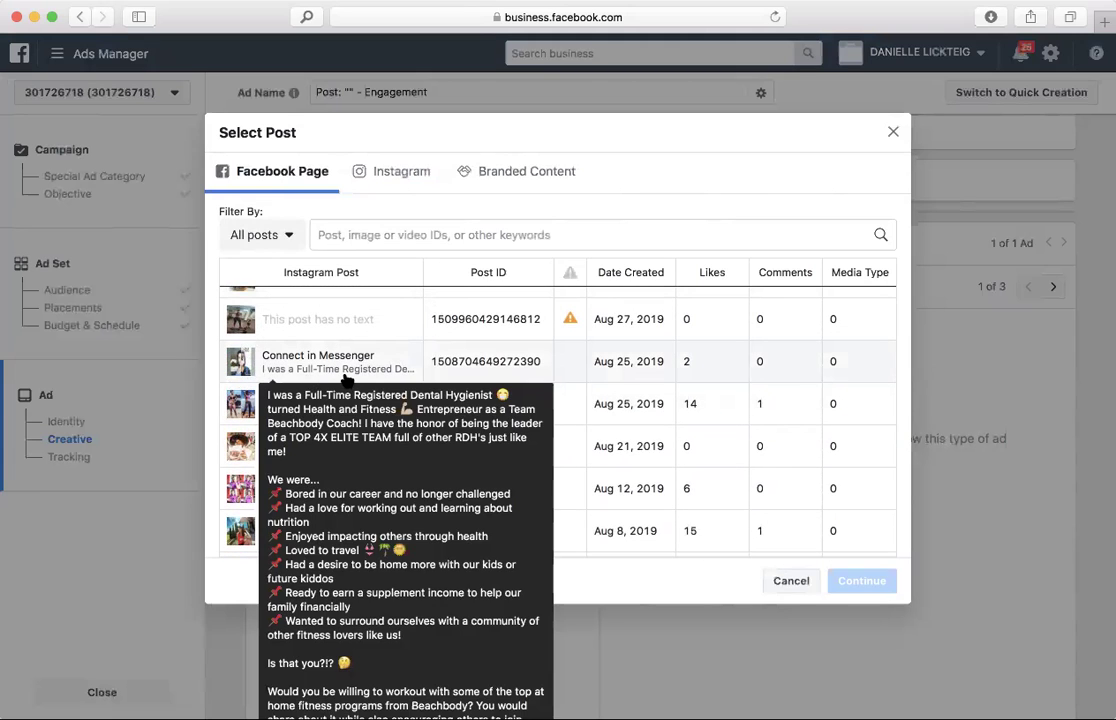
{"action": "scroll", "coordinate": [305, 370], "scroll_direction": "down", "scroll_amount": 2}
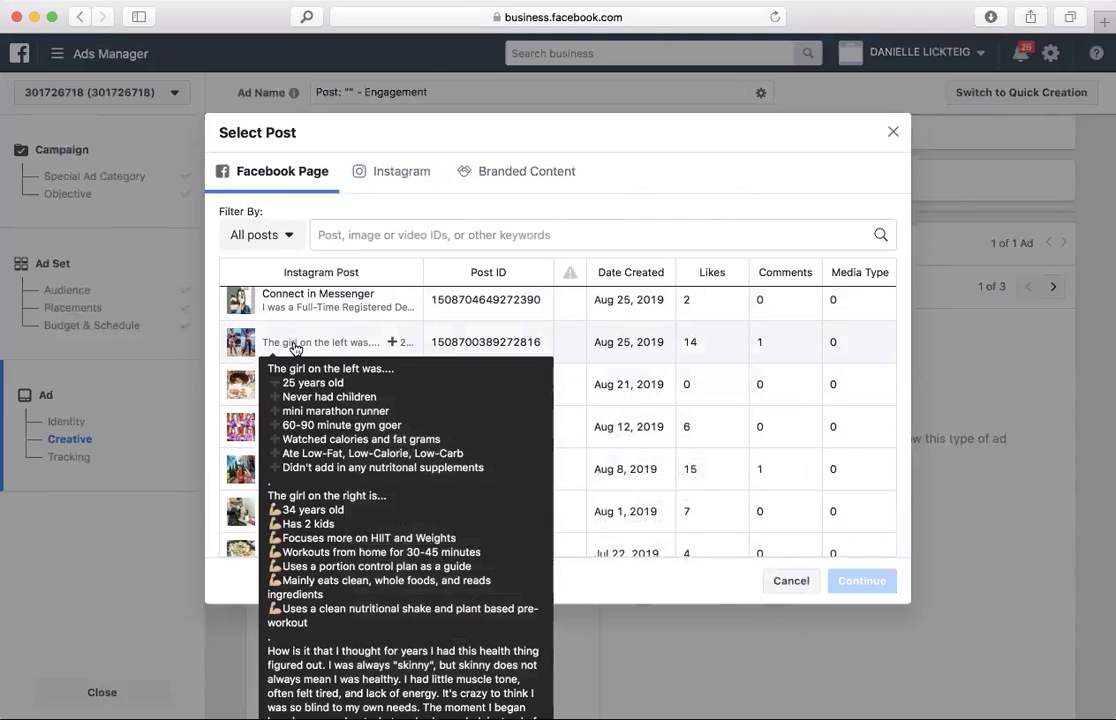
{"action": "left_click", "coordinate": [294, 347]}
{"action": "left_click", "coordinate": [877, 586]}
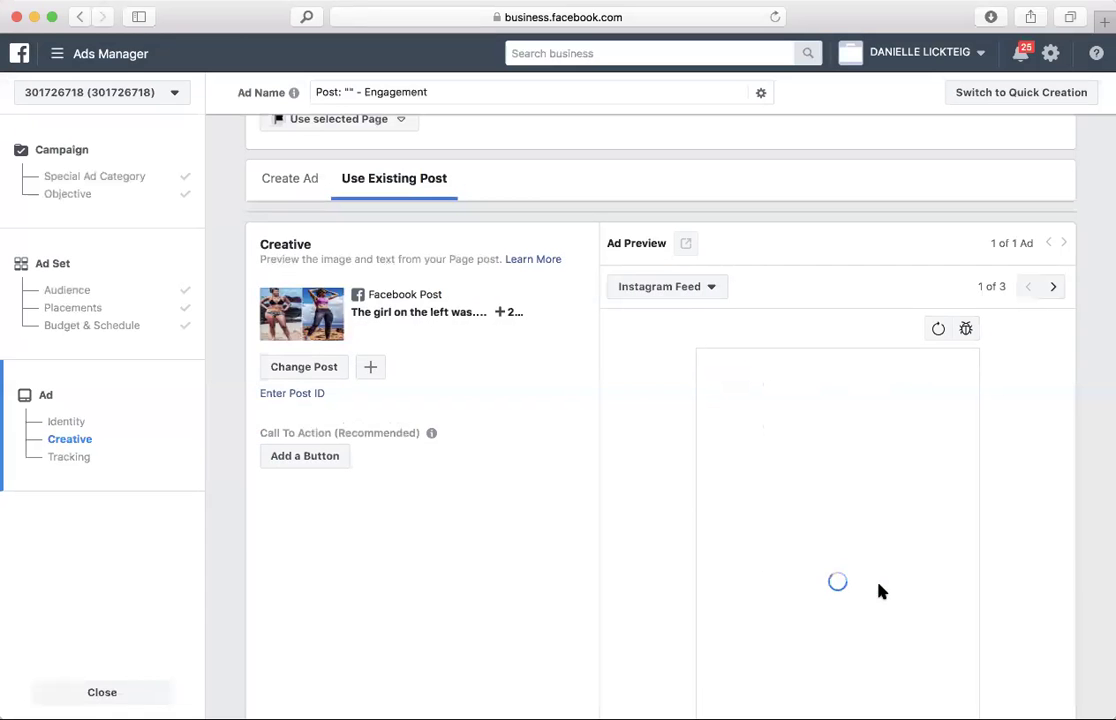
Preview the ad in the Instagram Feed, Instagram Explore Feed and Instagram Explore Video placements
{"action": "scroll", "coordinate": [660, 420], "scroll_direction": "down", "scroll_amount": 1}
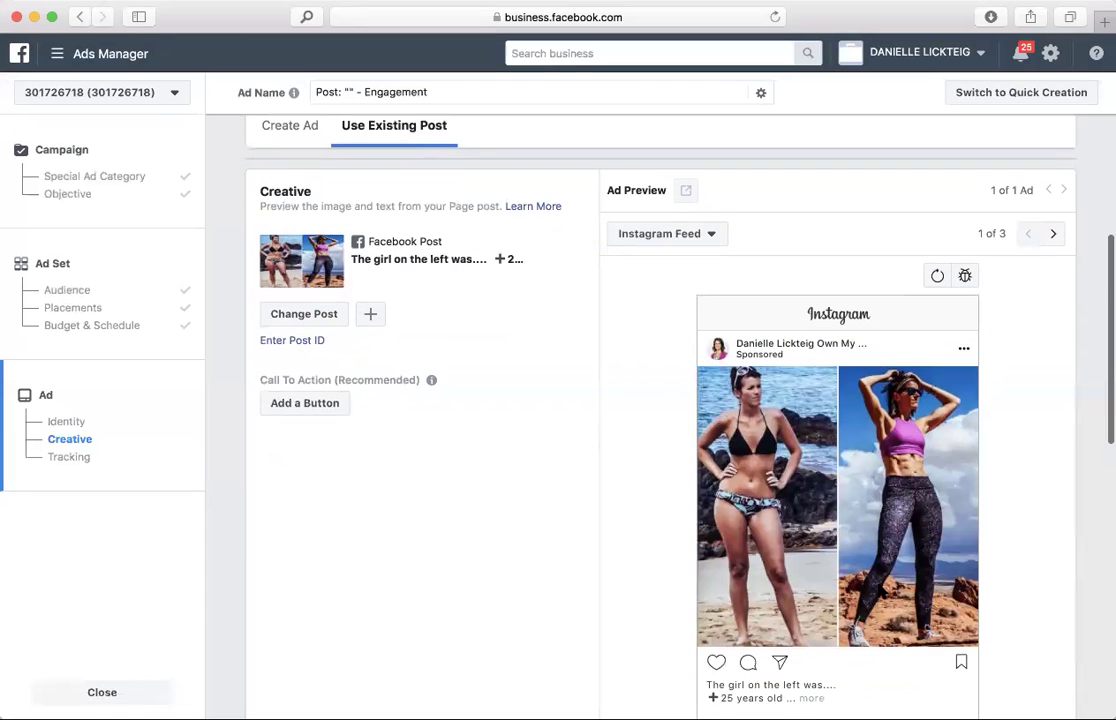
{"action": "left_click", "coordinate": [1055, 235]}
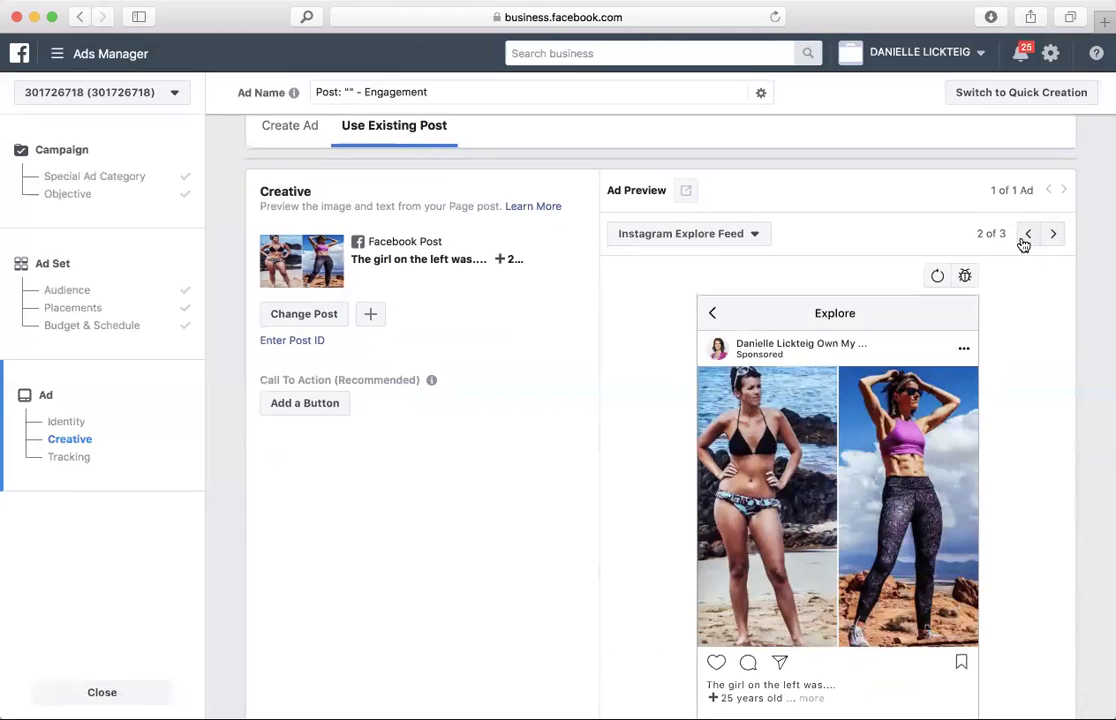
{"action": "left_click", "coordinate": [1027, 235]}
{"action": "left_click", "coordinate": [1052, 236]}
{"action": "left_click", "coordinate": [1052, 236]}
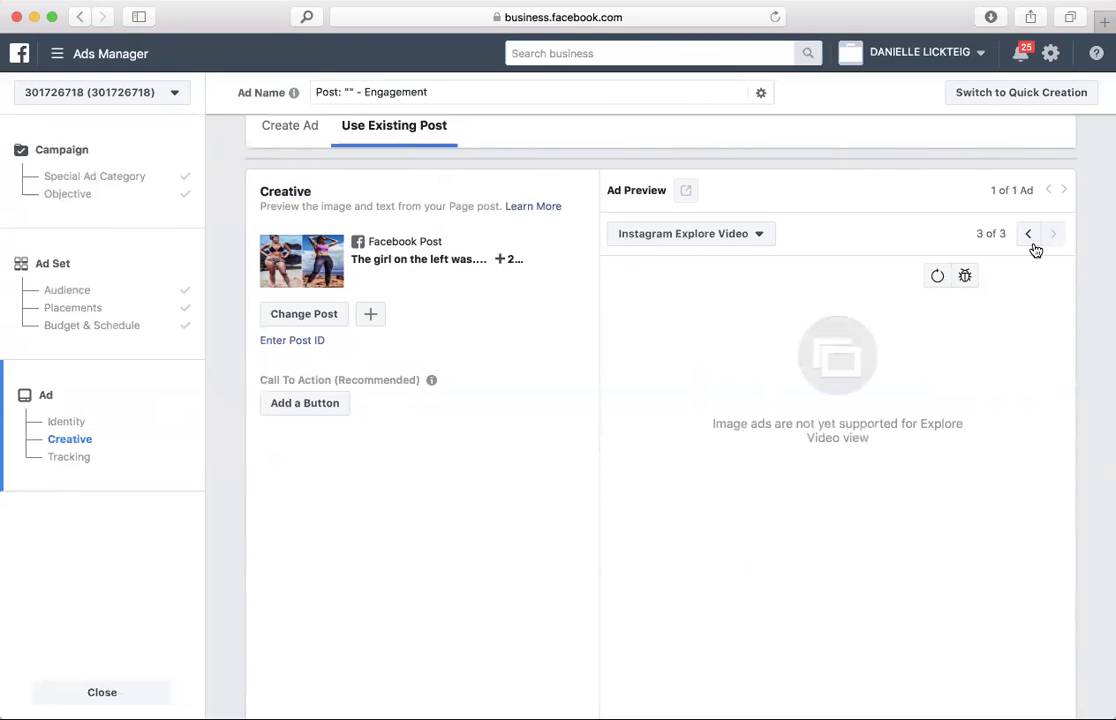
{"action": "left_click", "coordinate": [1027, 236]}
{"action": "left_click", "coordinate": [1027, 236]}
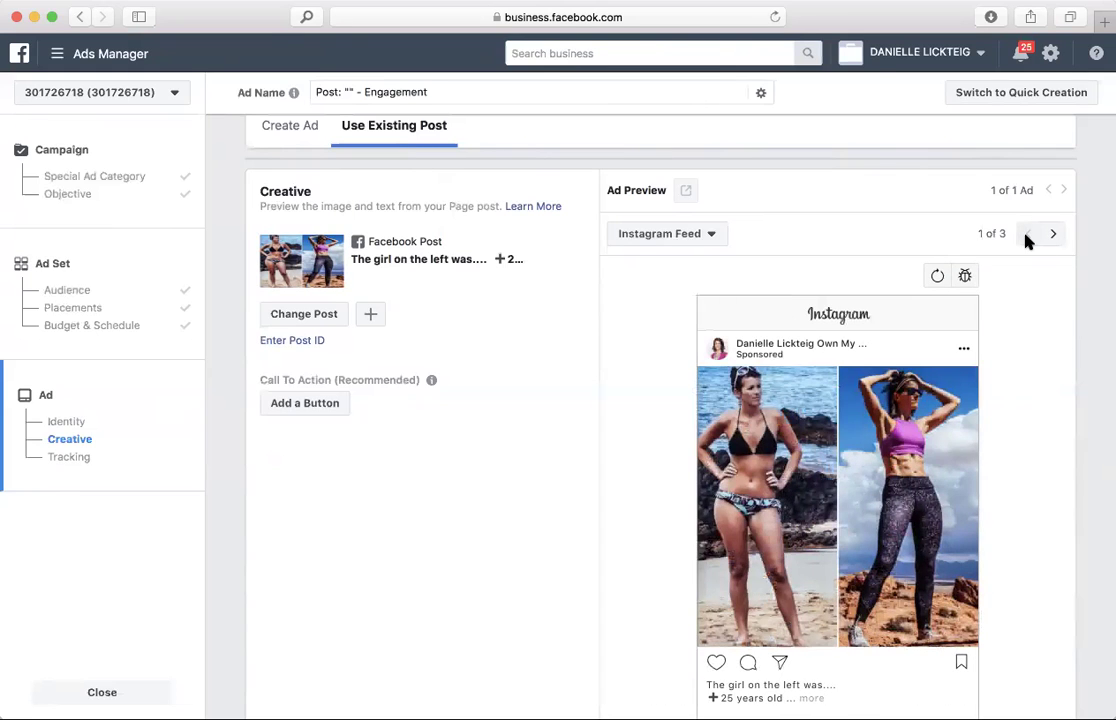
Review the ad's call-to-action option, tracking settings and confirmation area, and return to the creative preview
{"action": "scroll", "coordinate": [974, 486], "scroll_direction": "down", "scroll_amount": 2}
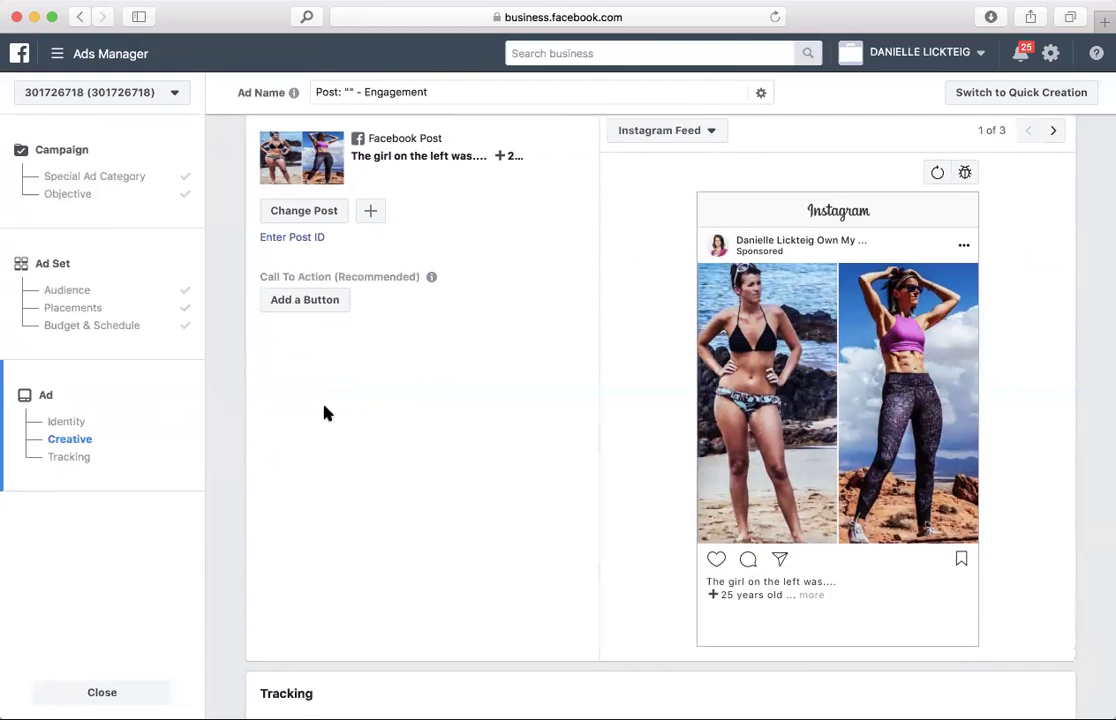
{"action": "scroll", "coordinate": [324, 411], "scroll_direction": "up", "scroll_amount": 5}
{"action": "scroll", "coordinate": [324, 411], "scroll_direction": "down", "scroll_amount": 9}
{"action": "scroll", "coordinate": [324, 411], "scroll_direction": "down", "scroll_amount": 6}
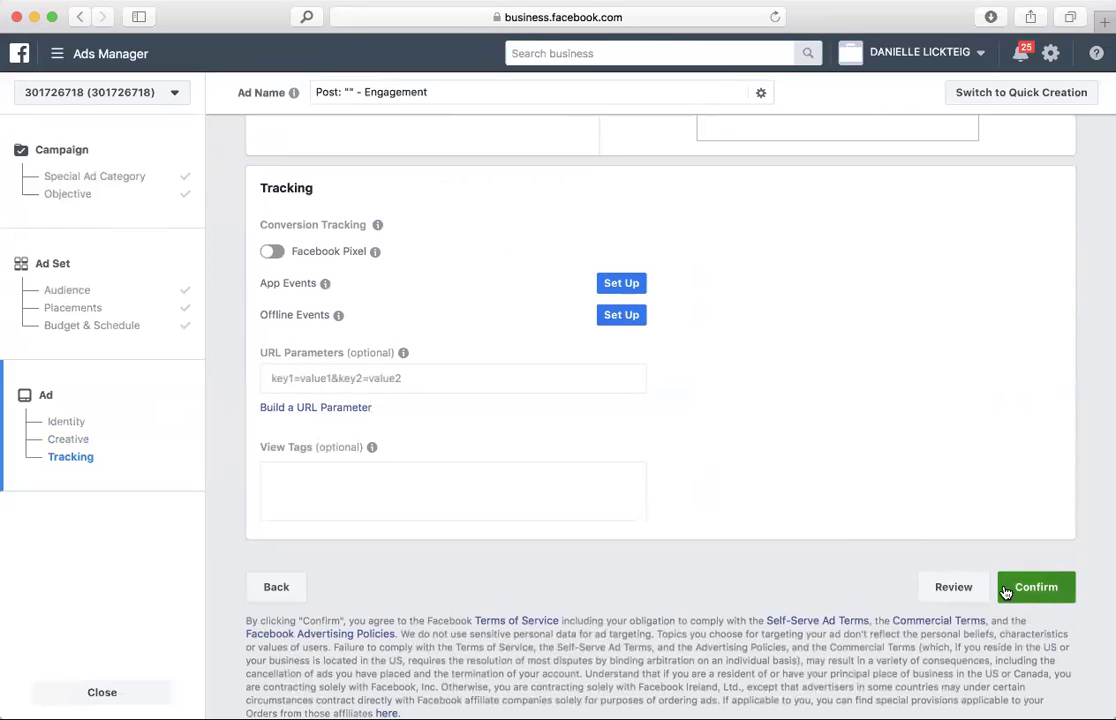
{"action": "scroll", "coordinate": [916, 453], "scroll_direction": "up", "scroll_amount": 1}
{"action": "scroll", "coordinate": [916, 453], "scroll_direction": "up", "scroll_amount": 10}
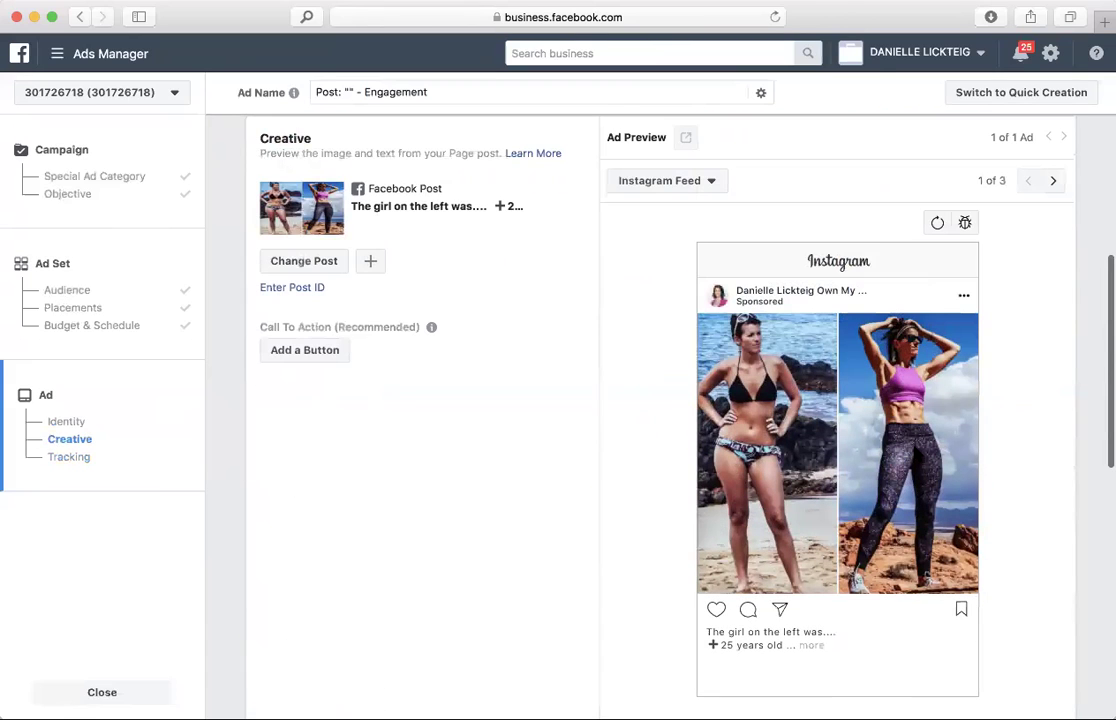